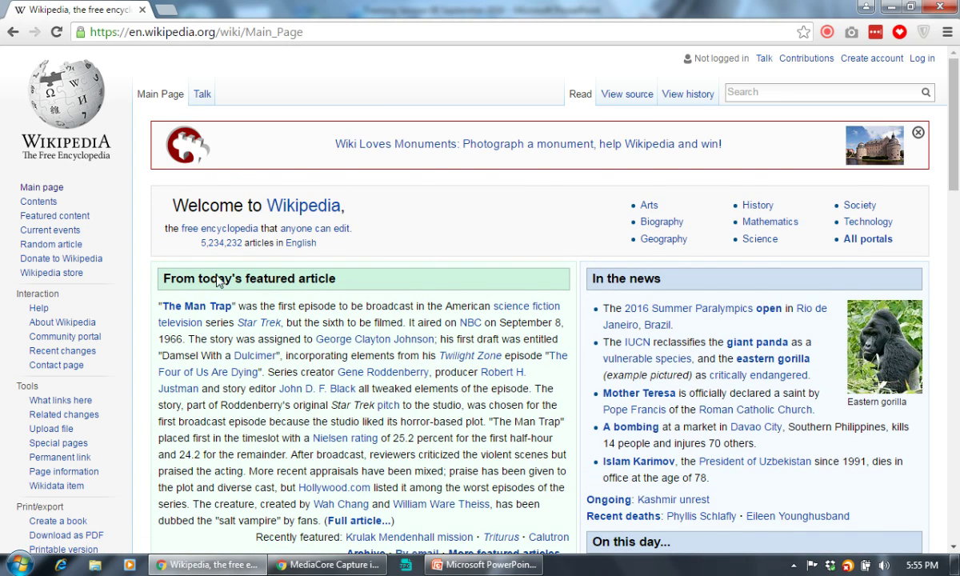
Step: Open the Mother Teresa article from the main page's In the news section and highlight its title in the page address
{"action": "scroll", "coordinate": [488, 280], "scroll_direction": "down", "scroll_amount": 5}
{"action": "scroll", "coordinate": [491, 279], "scroll_direction": "up", "scroll_amount": 5}
{"action": "left_click", "coordinate": [652, 396]}
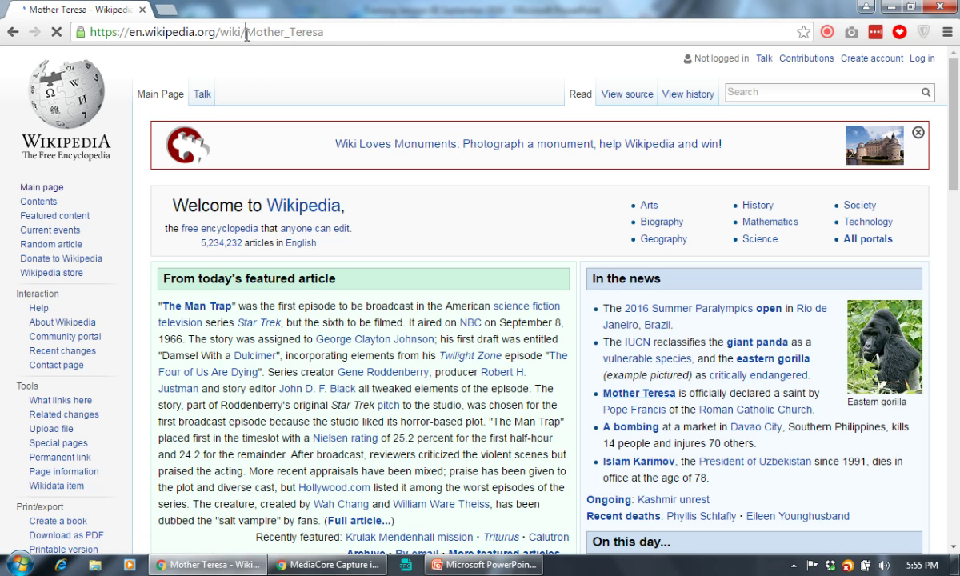
{"action": "left_click_drag", "start_coordinate": [245, 32], "coordinate": [348, 41]}
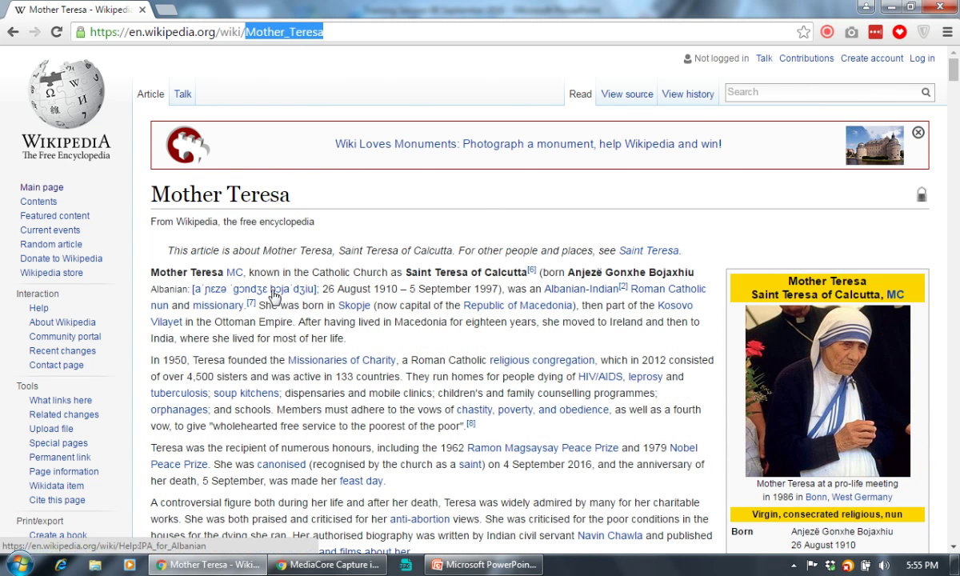
Step: Open the Skopje link in a new tab and look through the Mother Teresa article down to In the rest of the world
{"action": "right_click", "coordinate": [357, 308]}
{"action": "left_click", "coordinate": [391, 316]}
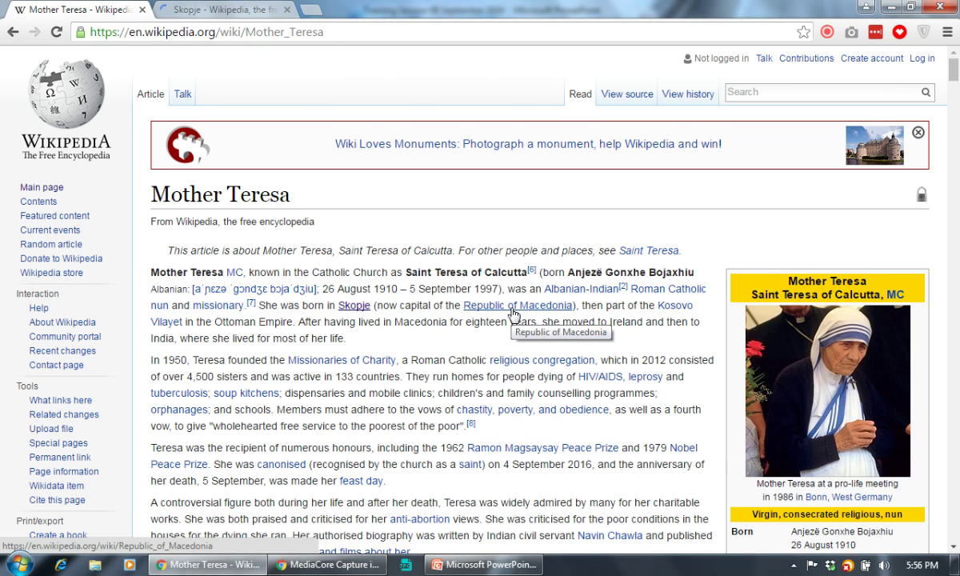
{"action": "scroll", "coordinate": [512, 314], "scroll_direction": "down", "scroll_amount": 2}
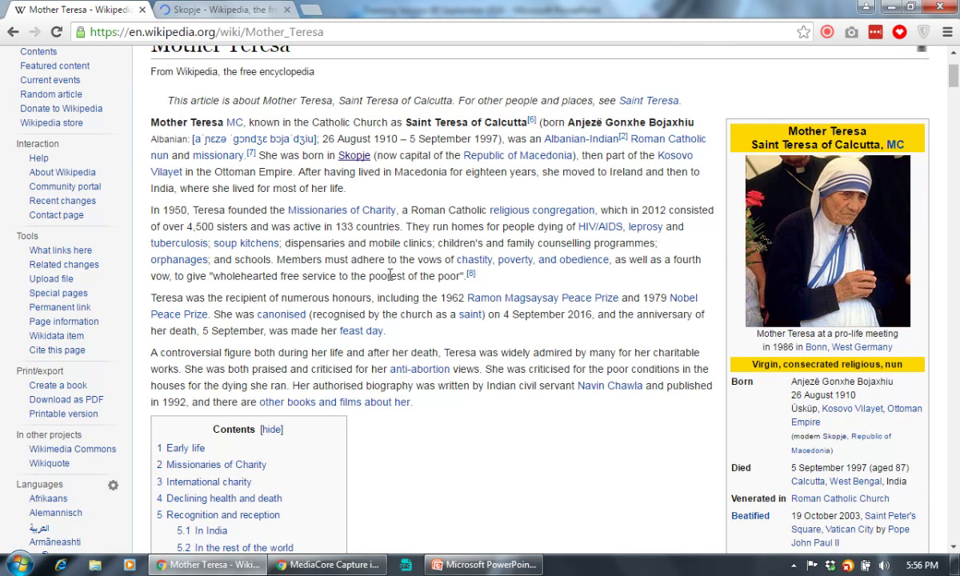
{"action": "scroll", "coordinate": [832, 330], "scroll_direction": "down", "scroll_amount": 4}
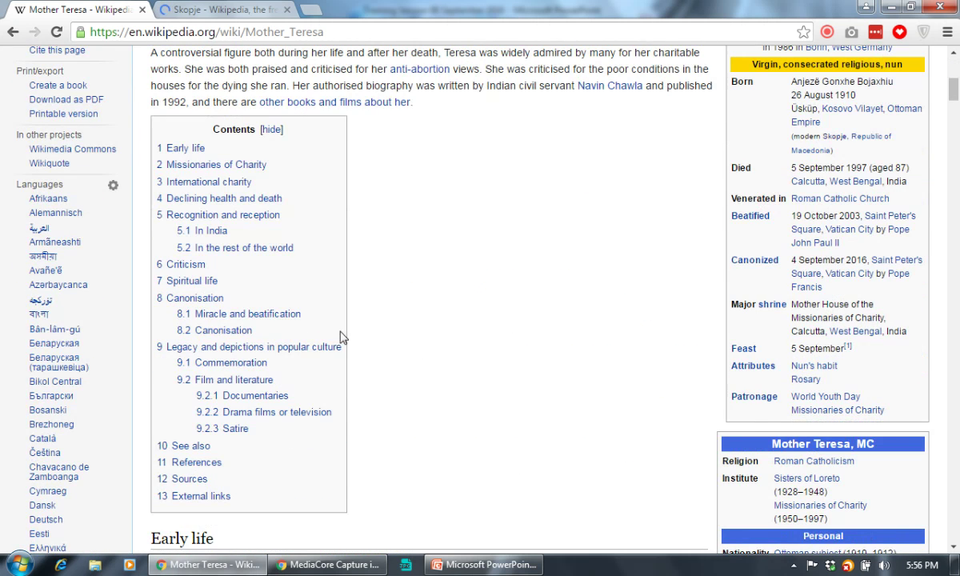
{"action": "scroll", "coordinate": [340, 336], "scroll_direction": "down", "scroll_amount": 15}
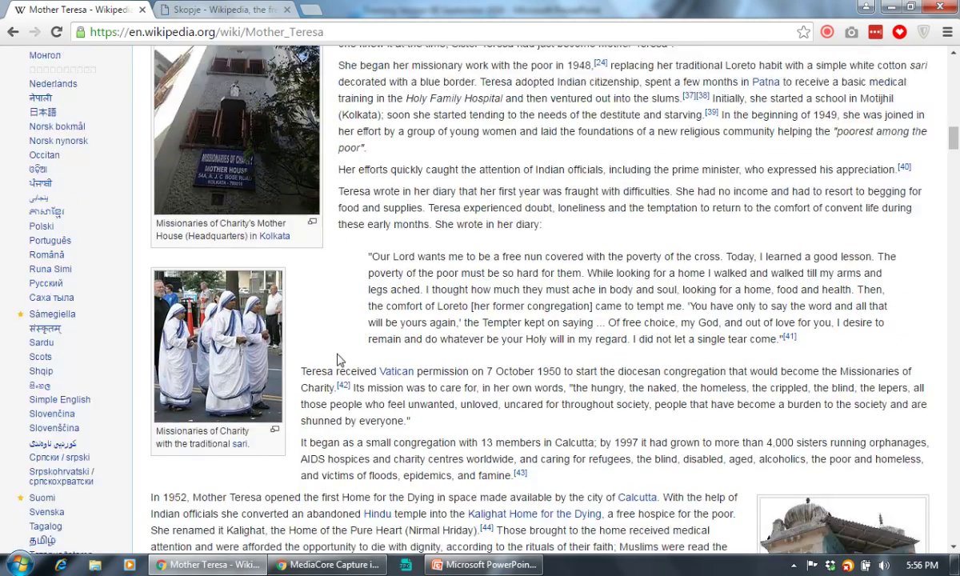
{"action": "scroll", "coordinate": [336, 359], "scroll_direction": "down", "scroll_amount": 12}
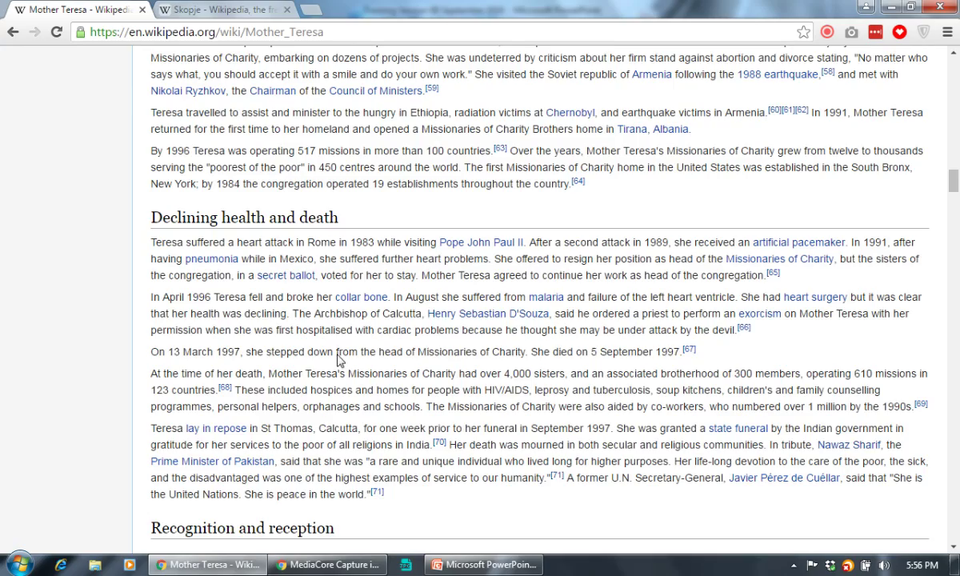
{"action": "scroll", "coordinate": [336, 359], "scroll_direction": "down", "scroll_amount": 9}
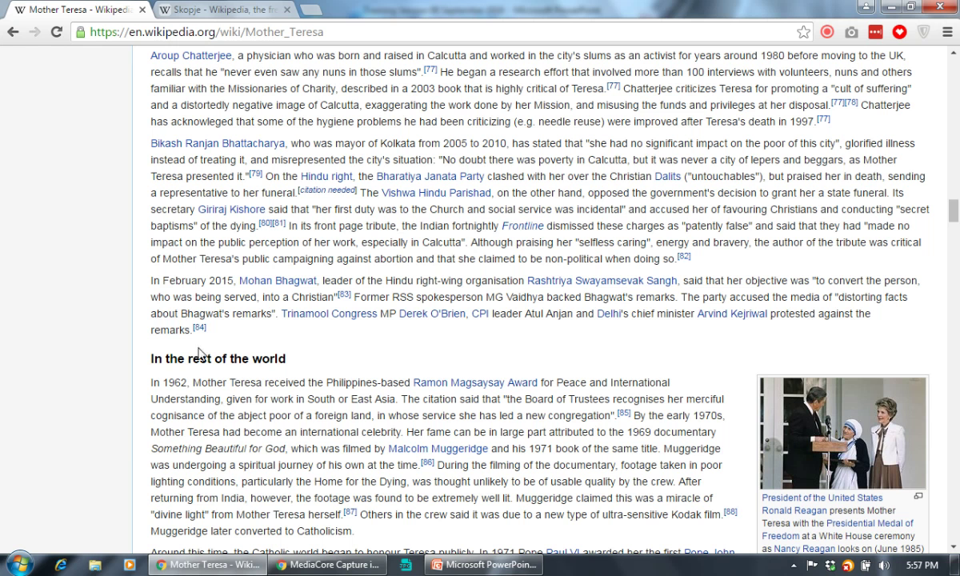
Step: Switch to PowerPoint, present the Advantages and Developing Community slides, and end the slide show
{"action": "left_click", "coordinate": [498, 566]}
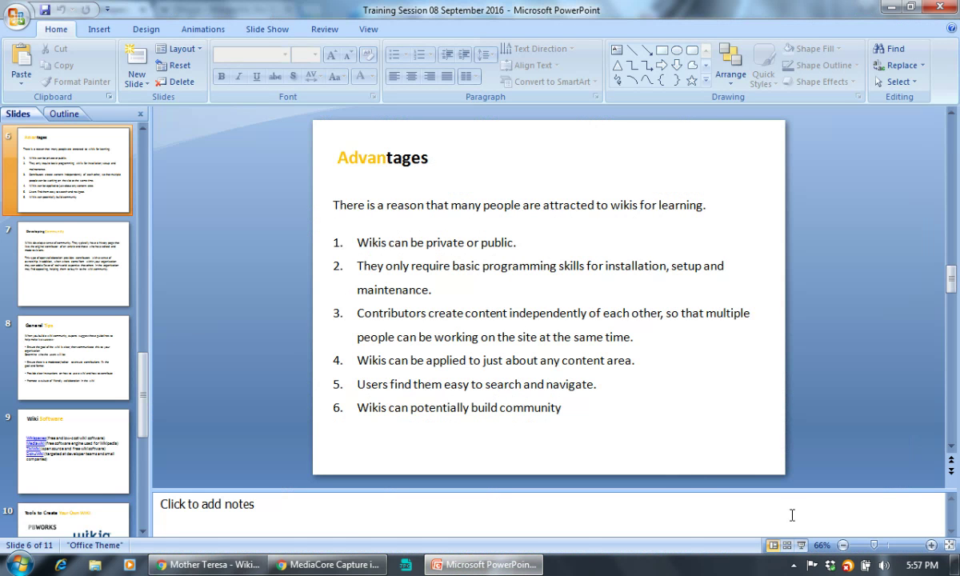
{"action": "key", "text": "shift+F5"}
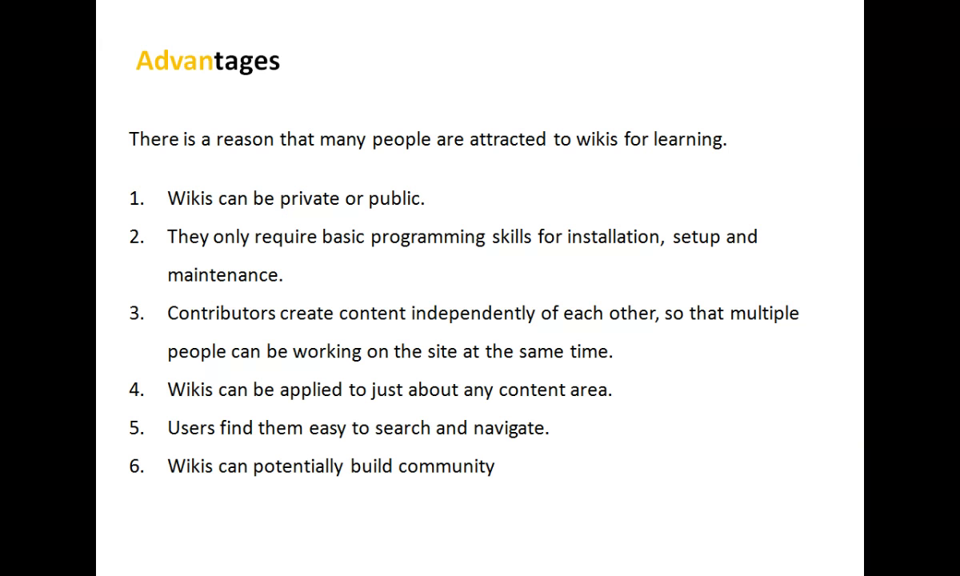
{"action": "key", "text": "Right"}
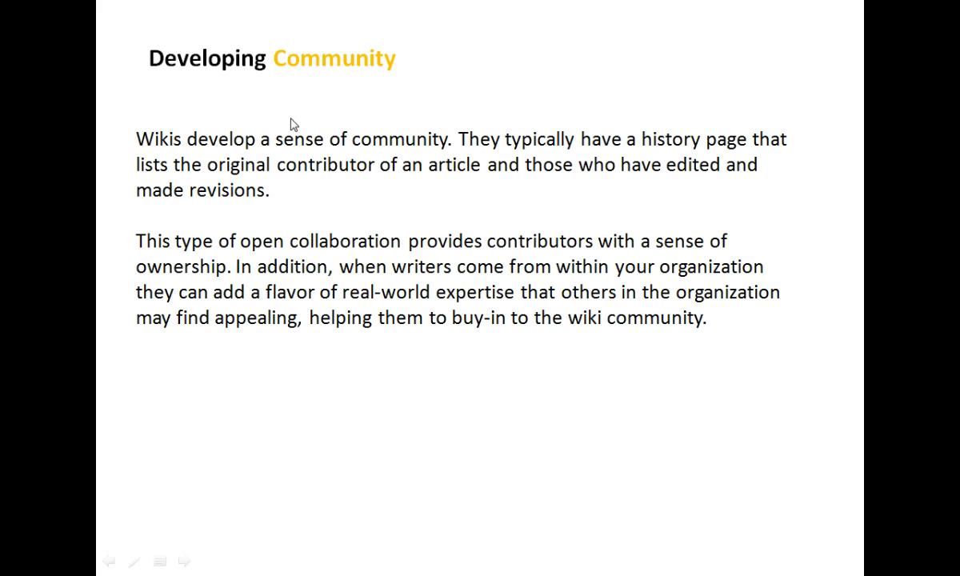
{"action": "key", "text": "Escape"}
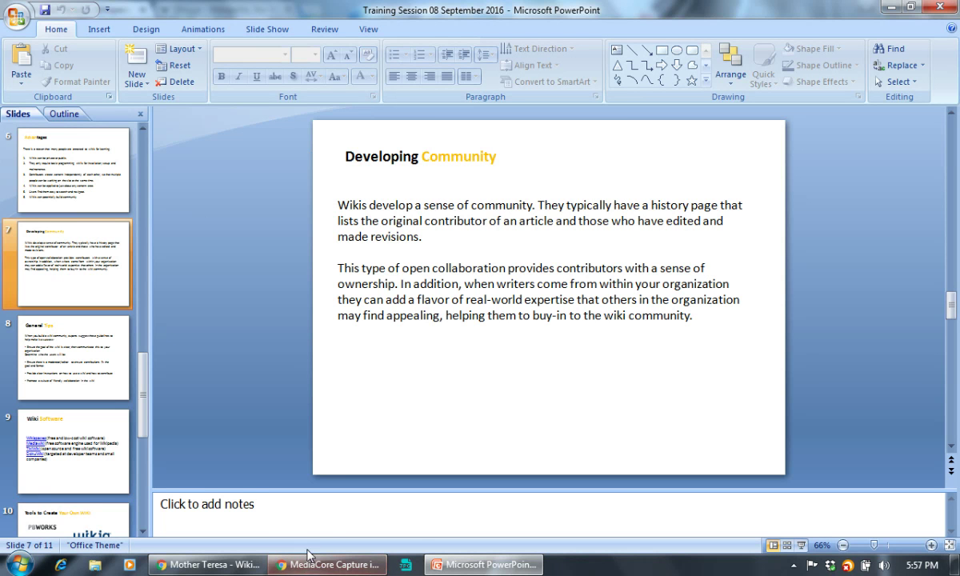
Step: Switch to Chrome, go back to the Wikipedia language portal, and open the English edition's main page
{"action": "left_click", "coordinate": [212, 564]}
{"action": "left_click", "coordinate": [14, 31]}
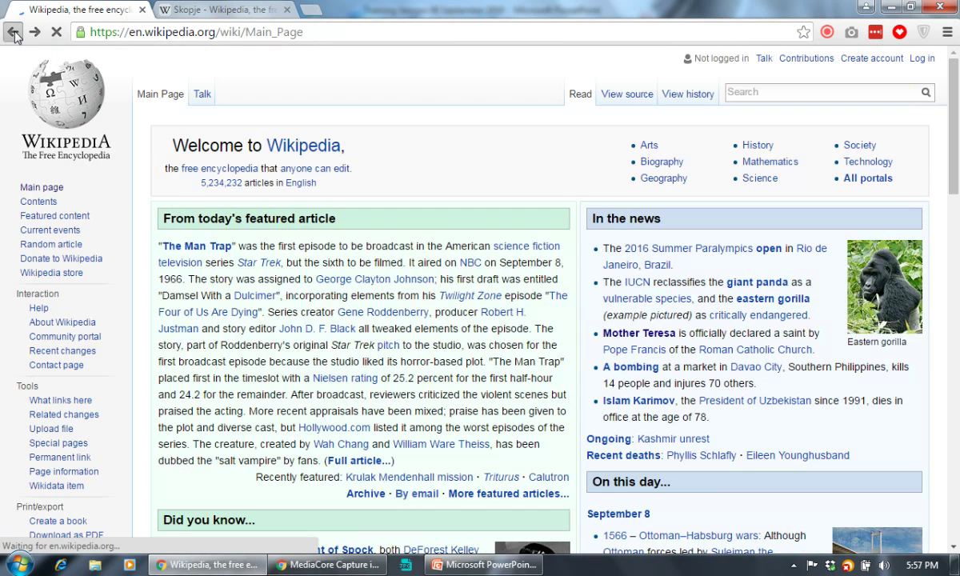
{"action": "left_click", "coordinate": [14, 32]}
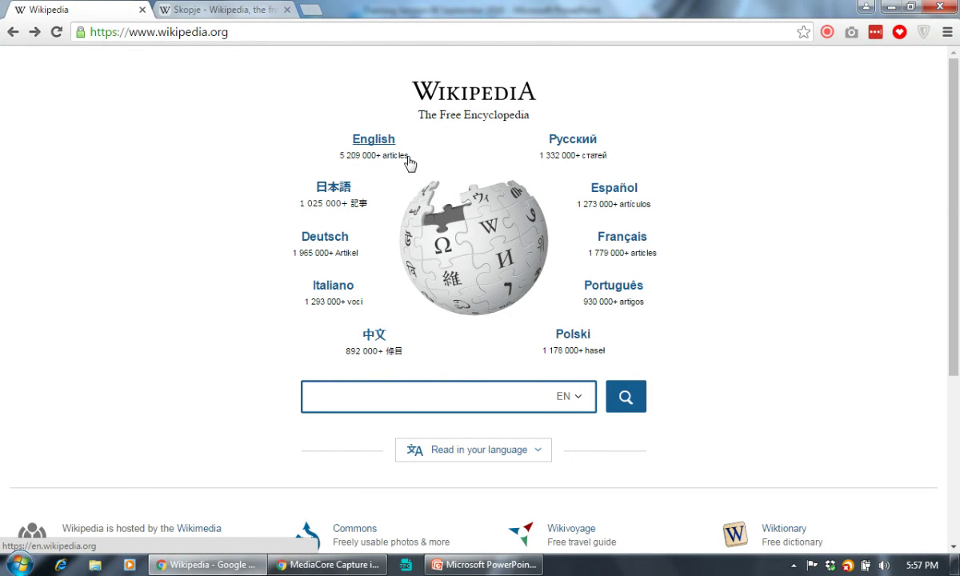
{"action": "left_click", "coordinate": [356, 160]}
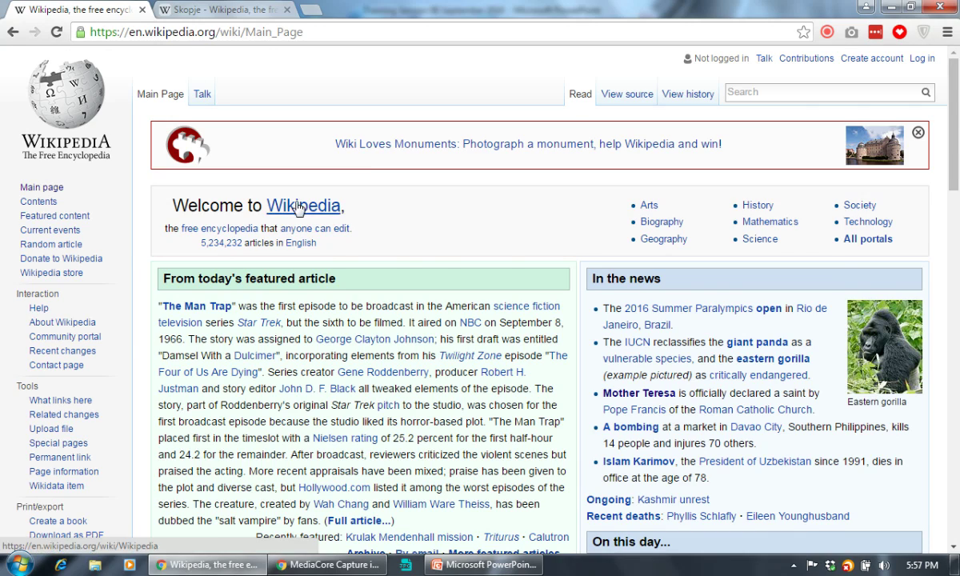
Step: Examine the main page's sister projects, other areas, Did you know and On this day sections
{"action": "scroll", "coordinate": [280, 207], "scroll_direction": "down", "scroll_amount": 5}
{"action": "scroll", "coordinate": [300, 242], "scroll_direction": "down", "scroll_amount": 10}
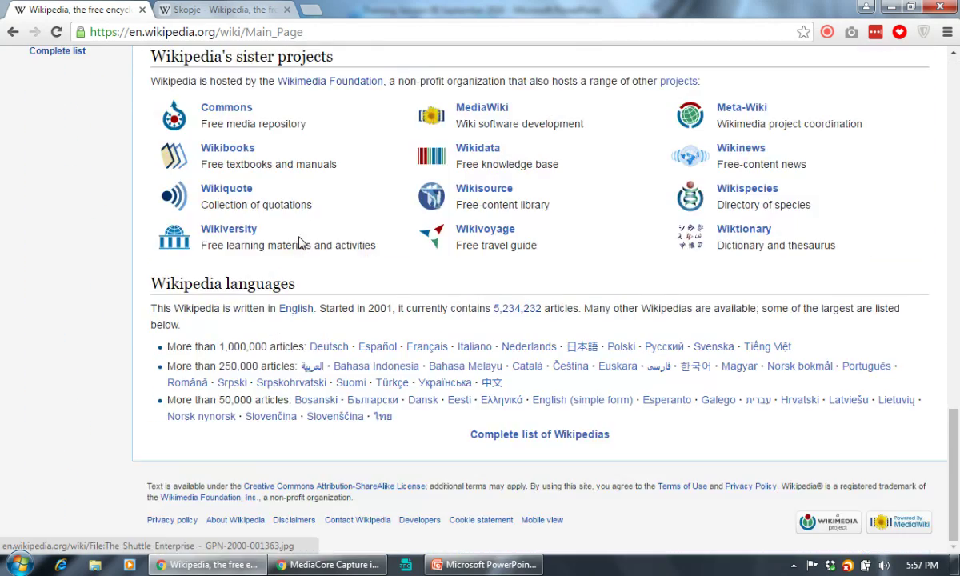
{"action": "scroll", "coordinate": [574, 250], "scroll_direction": "up", "scroll_amount": 4}
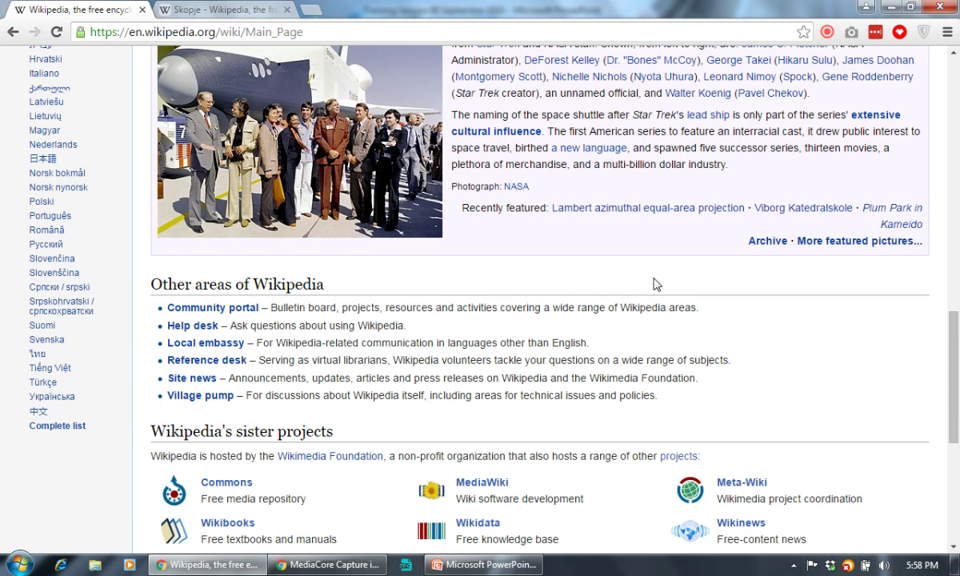
{"action": "scroll", "coordinate": [619, 285], "scroll_direction": "up", "scroll_amount": 5}
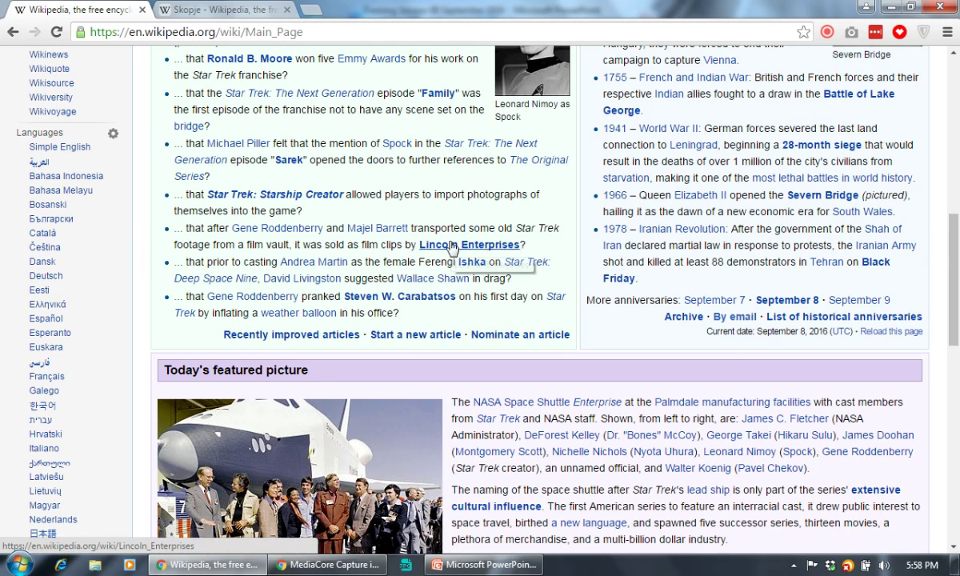
{"action": "scroll", "coordinate": [451, 253], "scroll_direction": "up", "scroll_amount": 8}
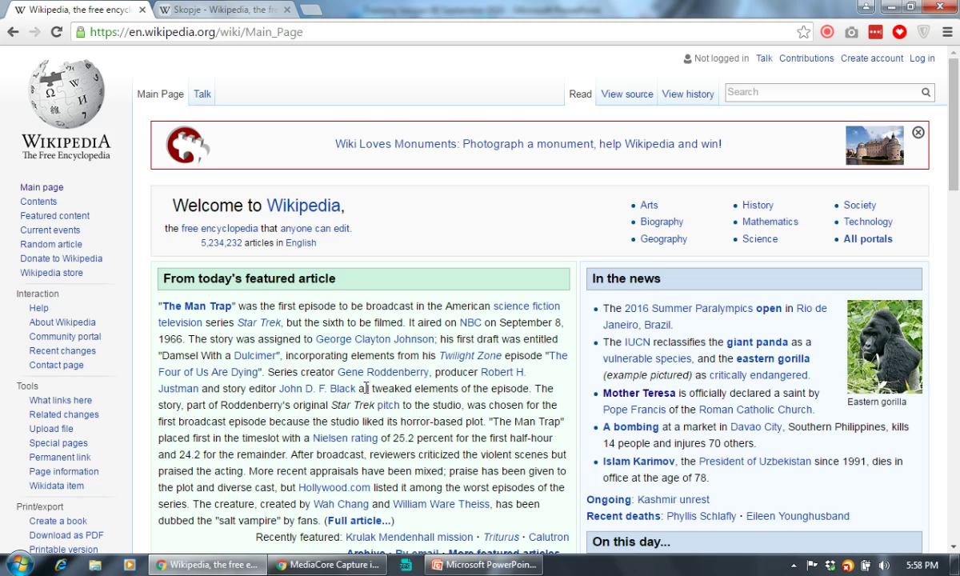
{"action": "scroll", "coordinate": [328, 447], "scroll_direction": "down", "scroll_amount": 15}
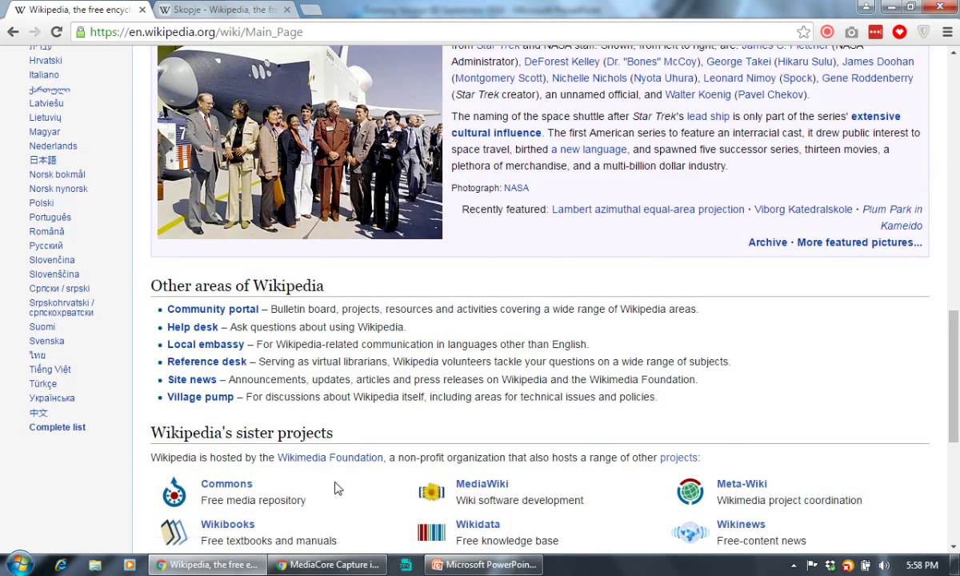
{"action": "scroll", "coordinate": [340, 488], "scroll_direction": "down", "scroll_amount": 5}
Step: Switch to PowerPoint, present the Developing Community slide full screen, and end the slide show
{"action": "left_click", "coordinate": [481, 569]}
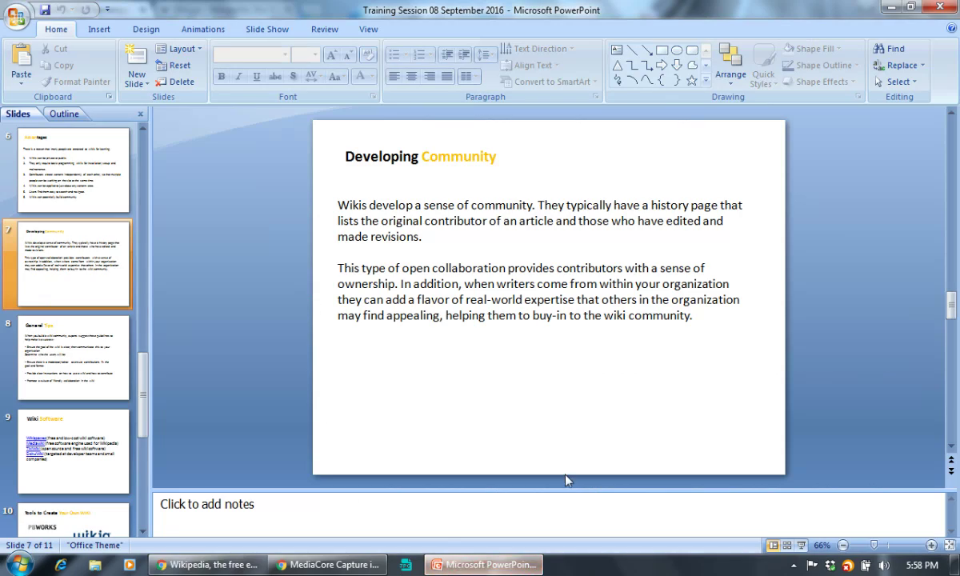
{"action": "left_click", "coordinate": [802, 548]}
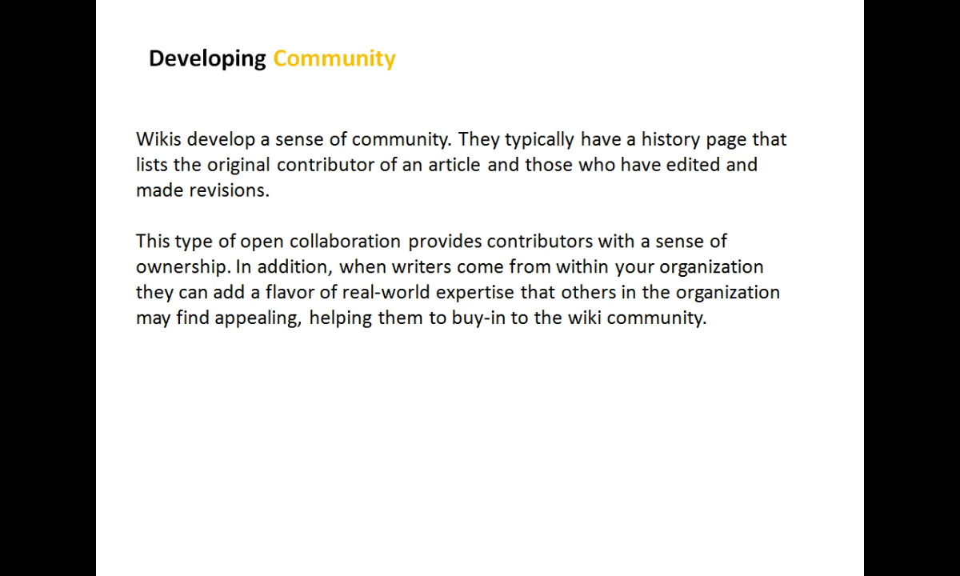
{"action": "key", "text": "Escape"}
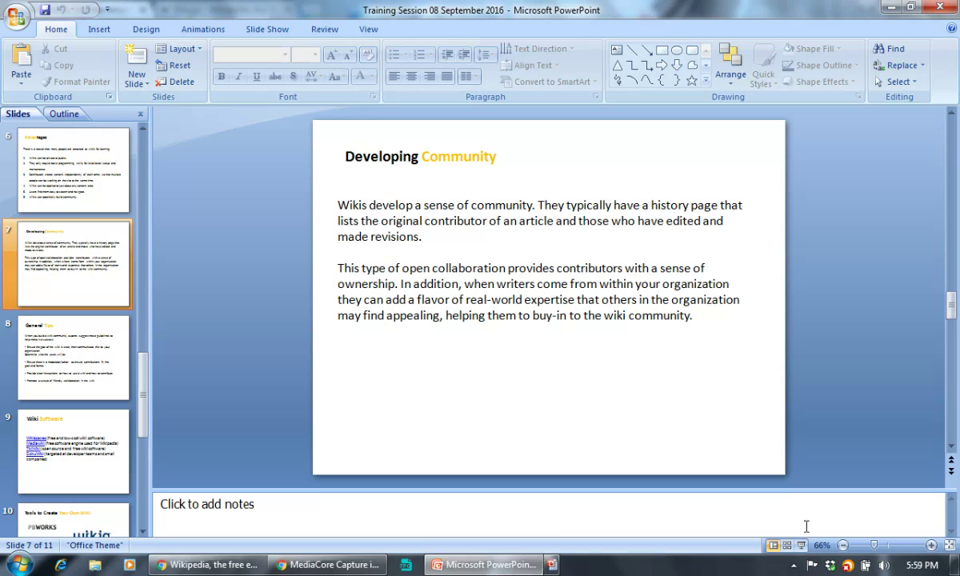
Step: Switch to Chrome, open the Battle of Lake George article from On this day, and look through it to the References section
{"action": "left_click", "coordinate": [184, 570]}
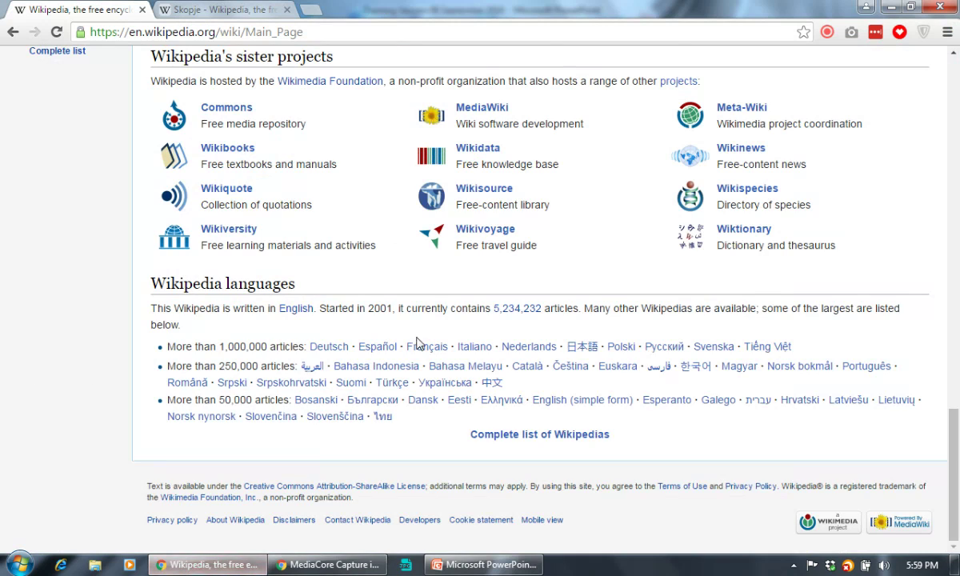
{"action": "scroll", "coordinate": [326, 292], "scroll_direction": "up", "scroll_amount": 10}
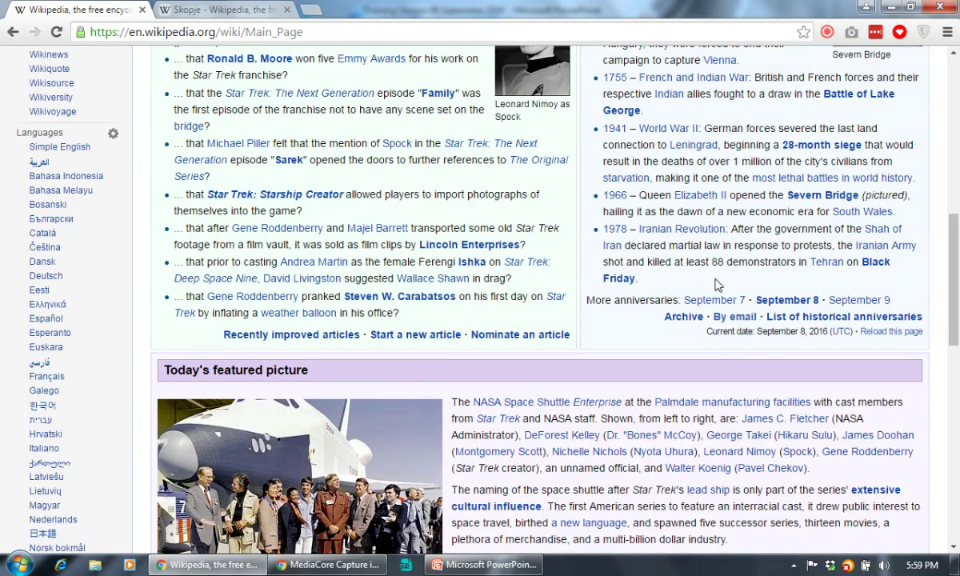
{"action": "scroll", "coordinate": [673, 267], "scroll_direction": "up", "scroll_amount": 1}
{"action": "left_click", "coordinate": [624, 188]}
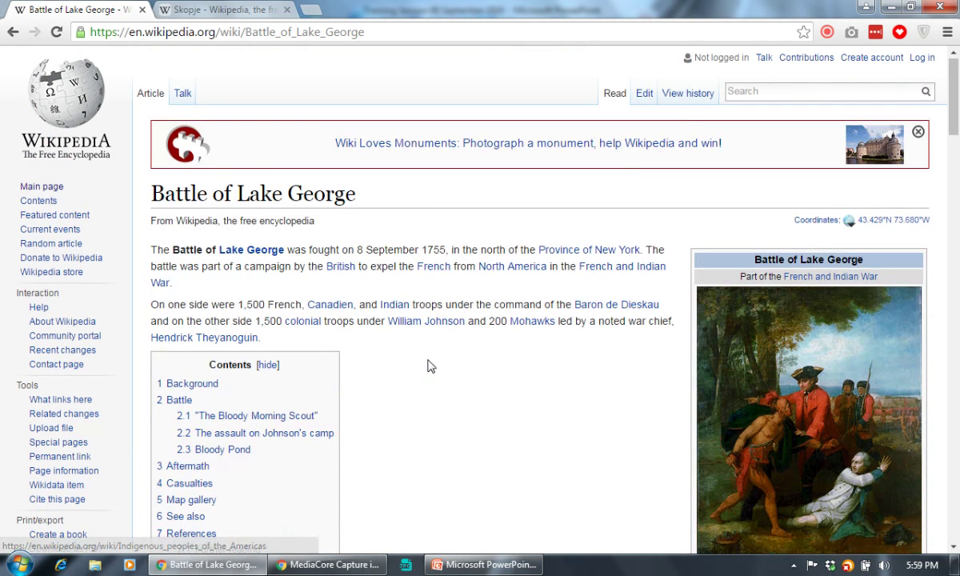
{"action": "scroll", "coordinate": [428, 367], "scroll_direction": "down", "scroll_amount": 15}
{"action": "scroll", "coordinate": [429, 366], "scroll_direction": "down", "scroll_amount": 10}
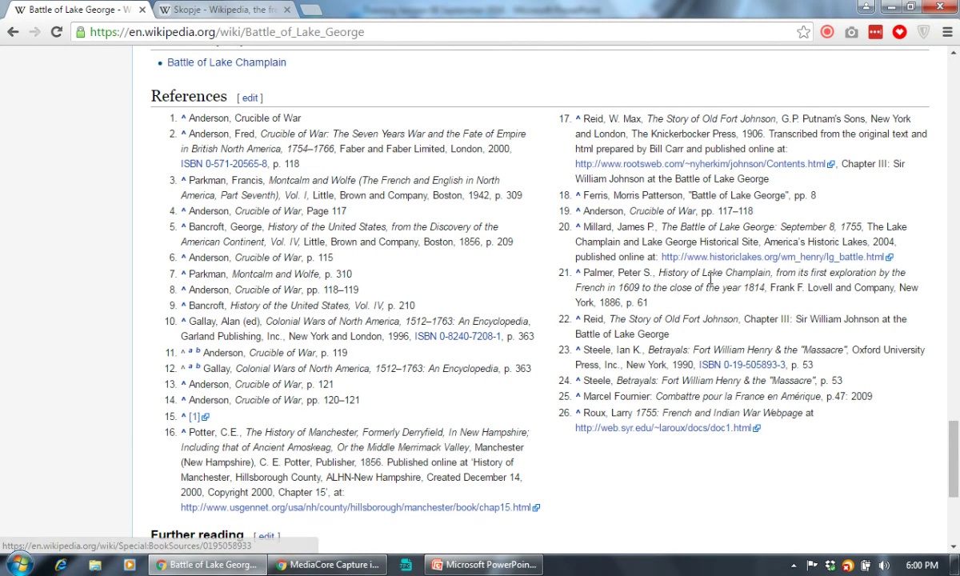
Step: Open the References section of the article for source editing and dismiss the welcome dialog by starting to edit
{"action": "left_click", "coordinate": [249, 99]}
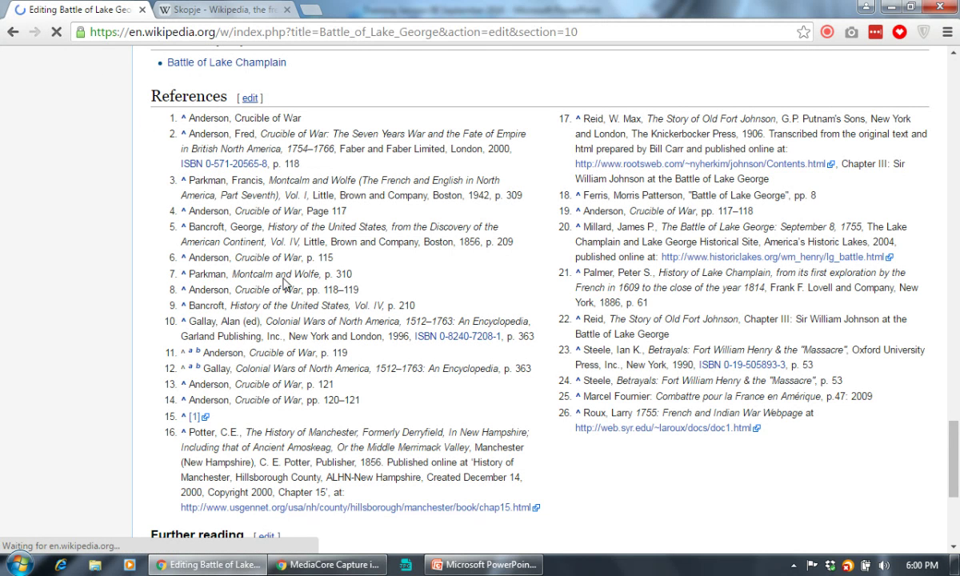
{"action": "scroll", "coordinate": [253, 290], "scroll_direction": "down", "scroll_amount": 1}
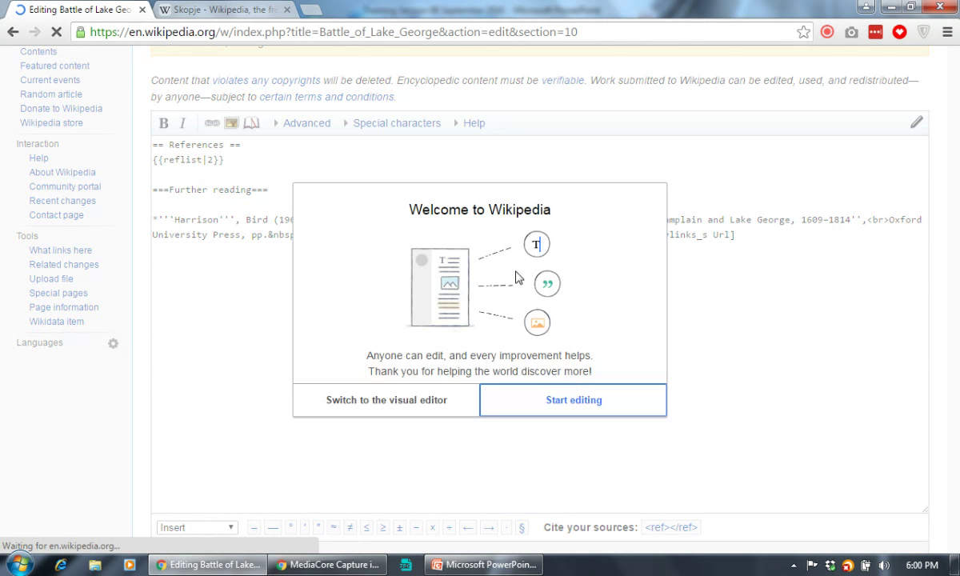
{"action": "left_click", "coordinate": [583, 405]}
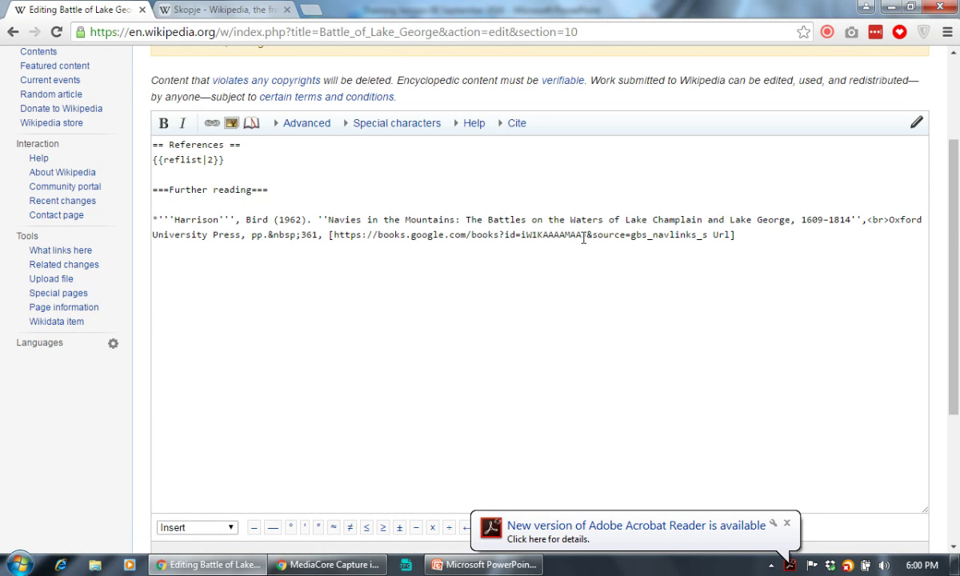
Step: Highlight the Google Books link in the Further reading entry and examine the edit summary and save options
{"action": "left_click_drag", "start_coordinate": [760, 242], "coordinate": [329, 234]}
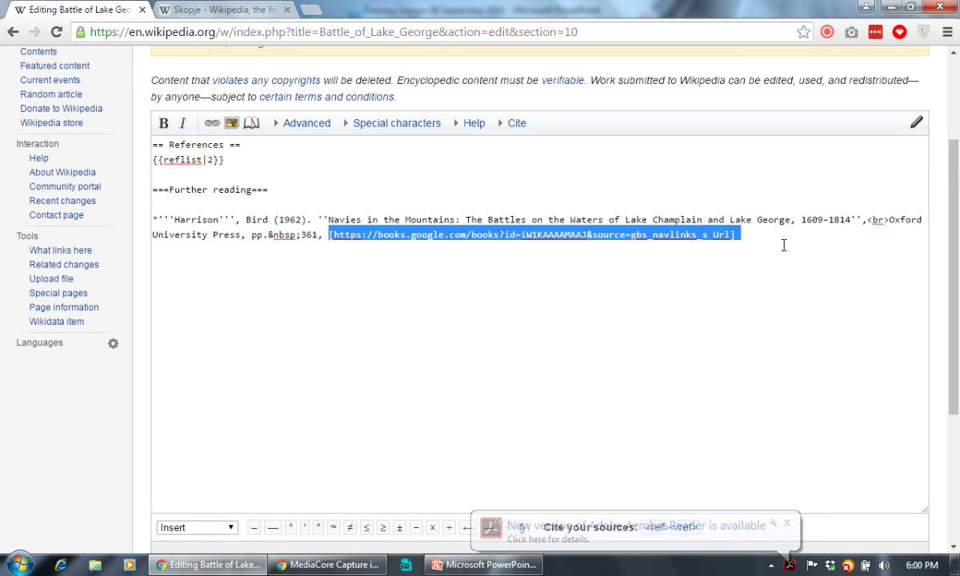
{"action": "left_click", "coordinate": [719, 250]}
{"action": "scroll", "coordinate": [731, 300], "scroll_direction": "down", "scroll_amount": 3}
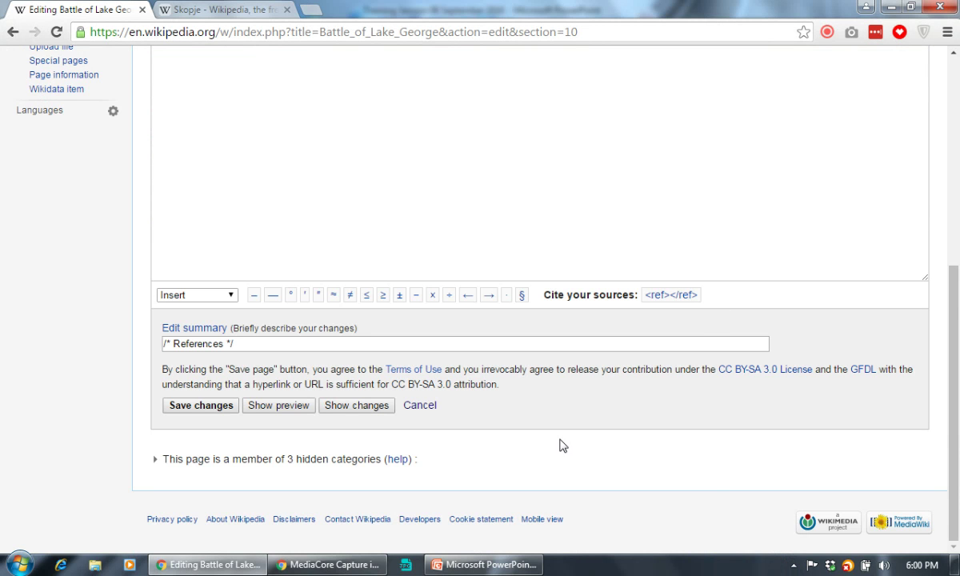
Step: Highlight the notice about copyright violations and verifiable content above the editing box
{"action": "scroll", "coordinate": [563, 445], "scroll_direction": "up", "scroll_amount": 3}
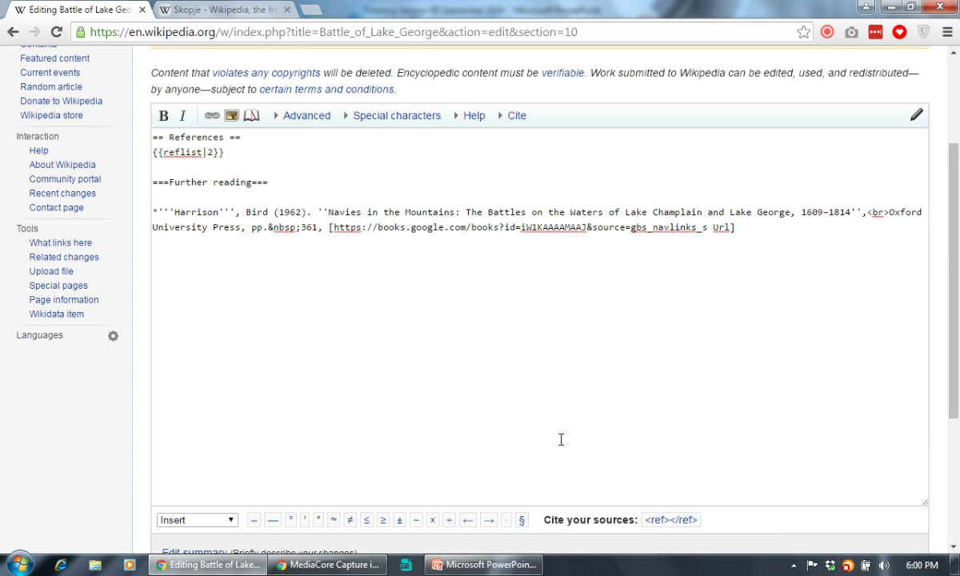
{"action": "scroll", "coordinate": [560, 439], "scroll_direction": "up", "scroll_amount": 2}
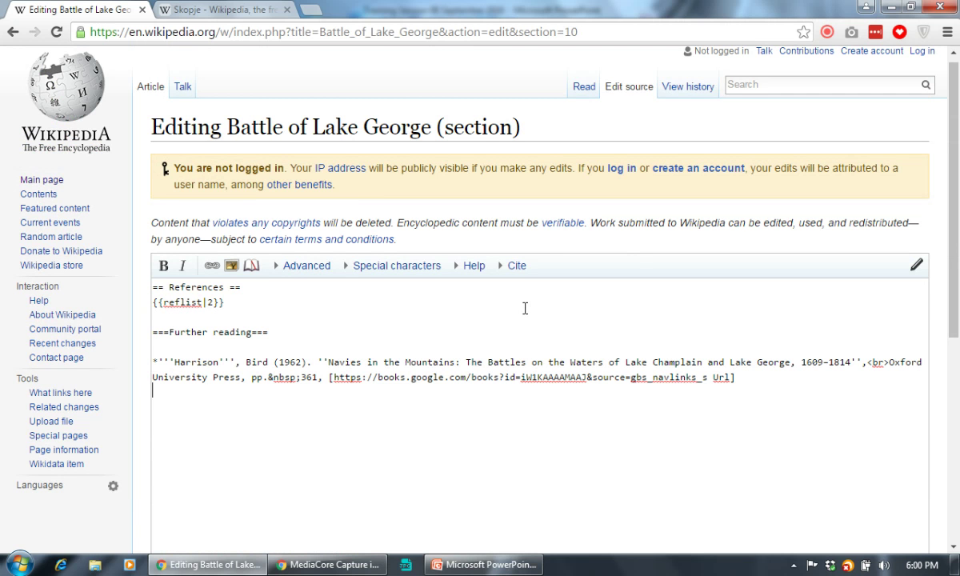
{"action": "scroll", "coordinate": [512, 304], "scroll_direction": "up", "scroll_amount": 1}
{"action": "left_click_drag", "start_coordinate": [171, 230], "coordinate": [886, 231]}
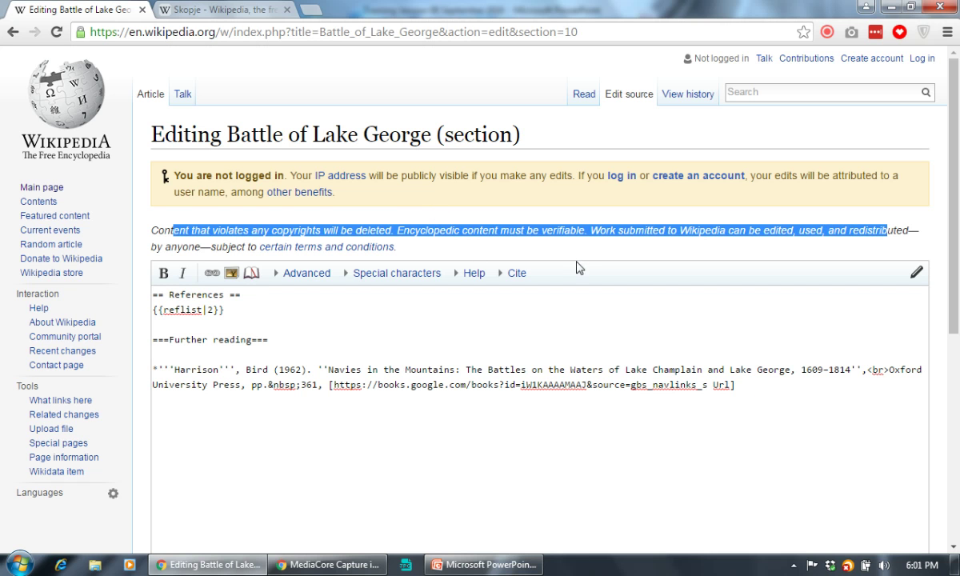
Step: Clear the highlight on the copyright notice and copy its word "Encyclopedic"
{"action": "left_click", "coordinate": [541, 238]}
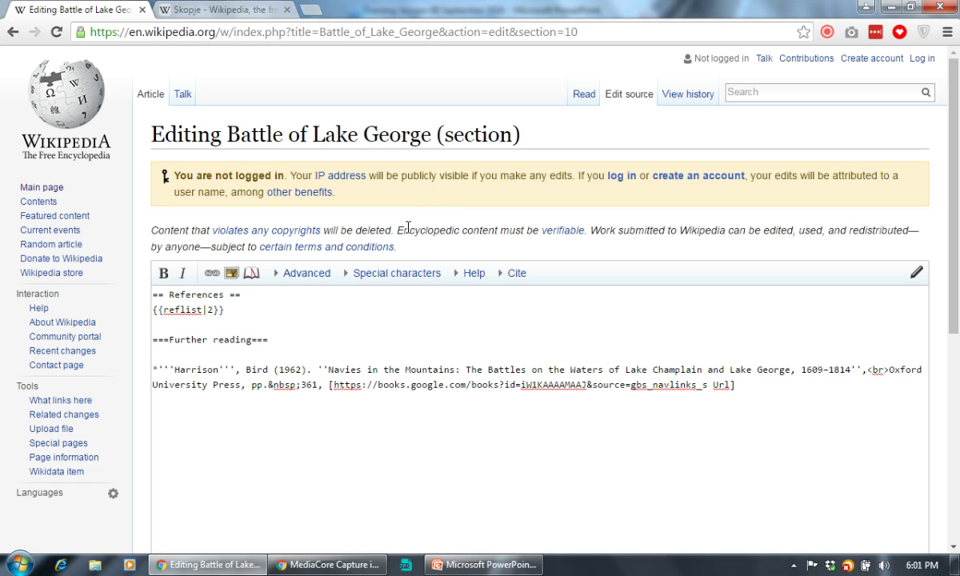
{"action": "left_click_drag", "start_coordinate": [399, 232], "coordinate": [462, 236]}
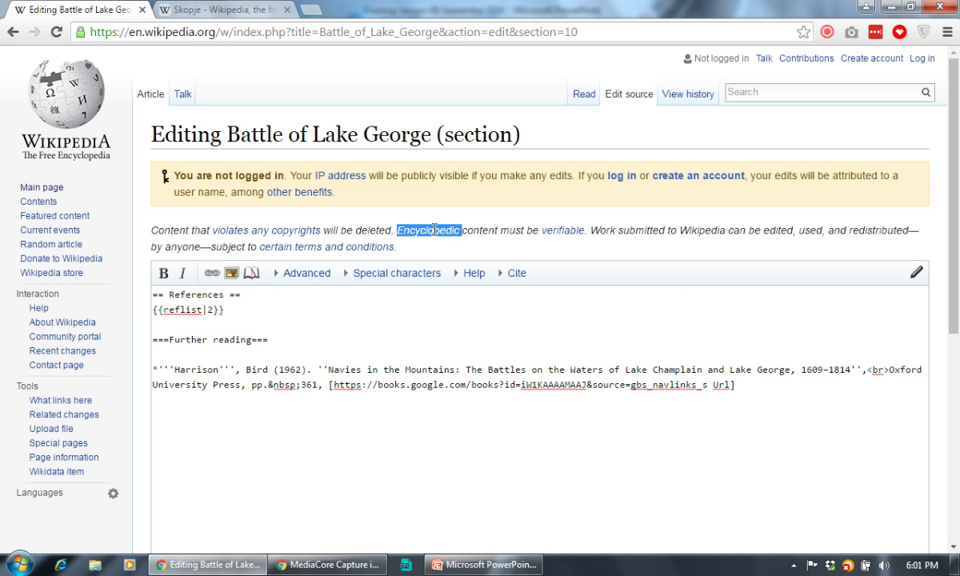
{"action": "right_click", "coordinate": [434, 230]}
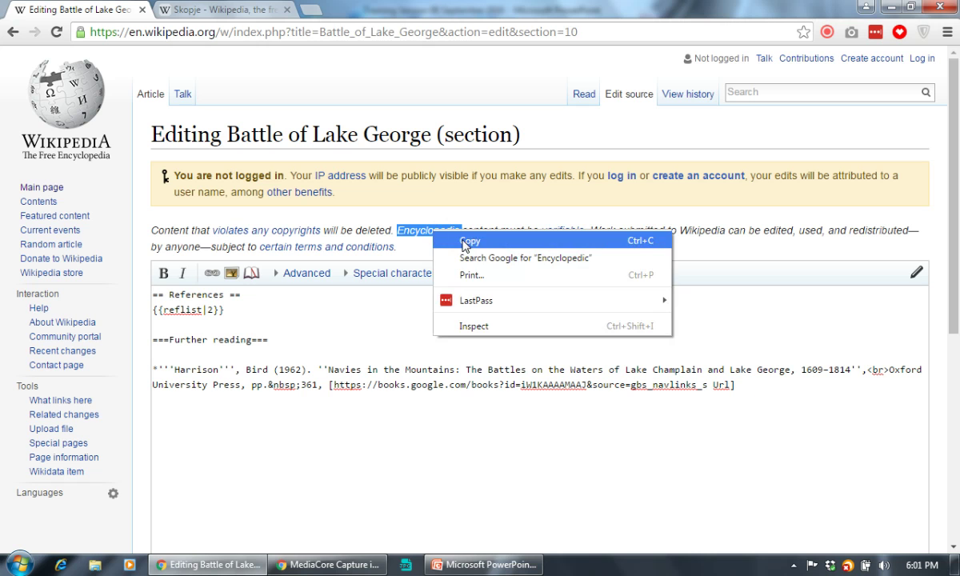
{"action": "left_click", "coordinate": [449, 242]}
Step: Search Google for "Encyclopedia" in a new browser tab, using the copied word with its ending corrected
{"action": "left_click", "coordinate": [252, 10]}
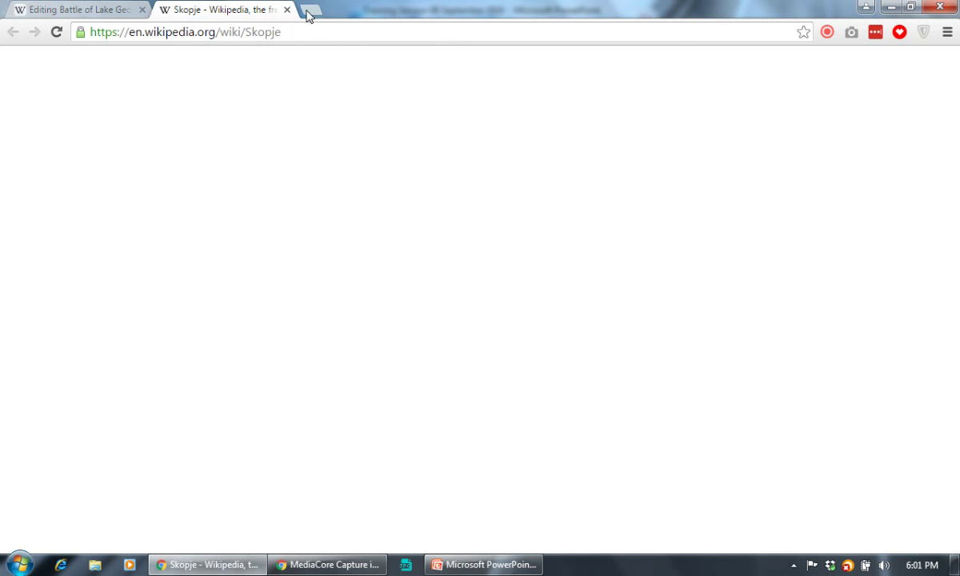
{"action": "left_click", "coordinate": [310, 10]}
{"action": "right_click", "coordinate": [331, 29]}
{"action": "left_click", "coordinate": [388, 100]}
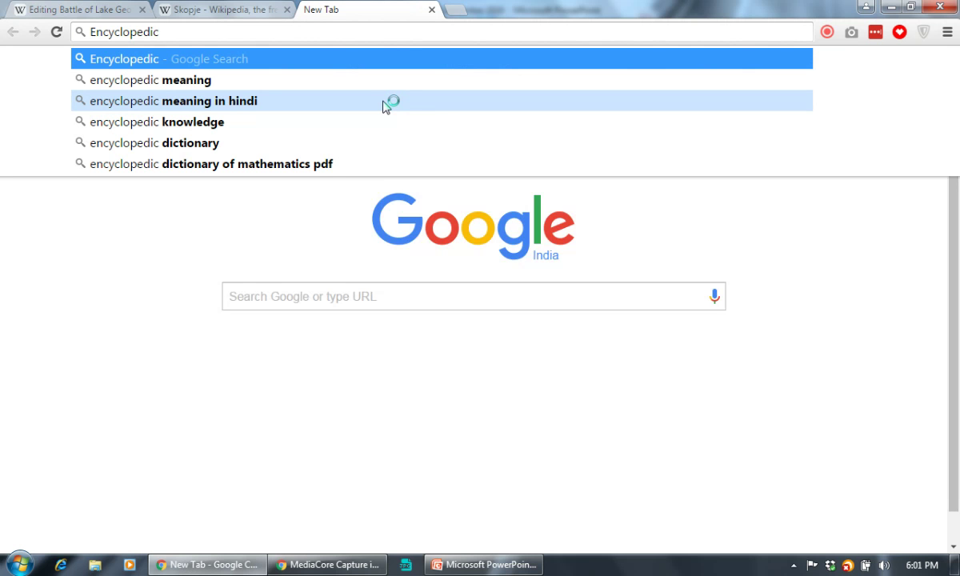
{"action": "key", "text": "BackSpace"}
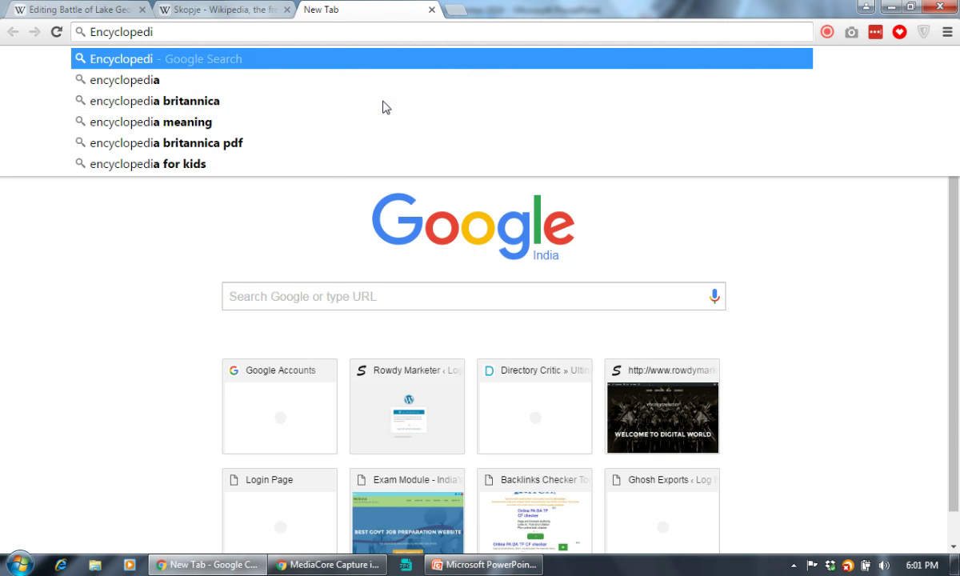
{"action": "type", "text": "a"}
{"action": "key", "text": "Return"}
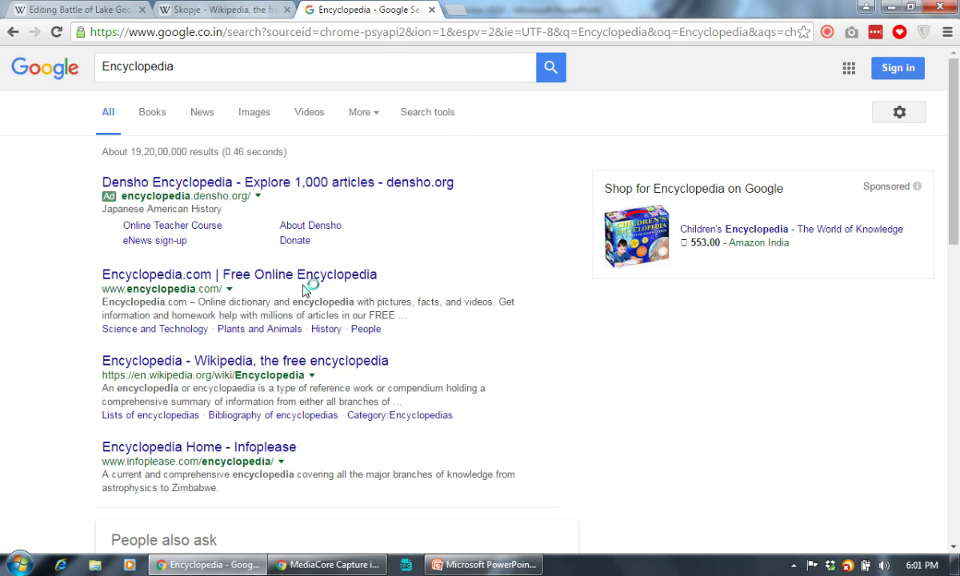
Step: Open the Encyclopedia.com result once and Wikipedia's Encyclopedia result twice, each in its own new tab
{"action": "right_click", "coordinate": [376, 278]}
{"action": "left_click", "coordinate": [384, 288]}
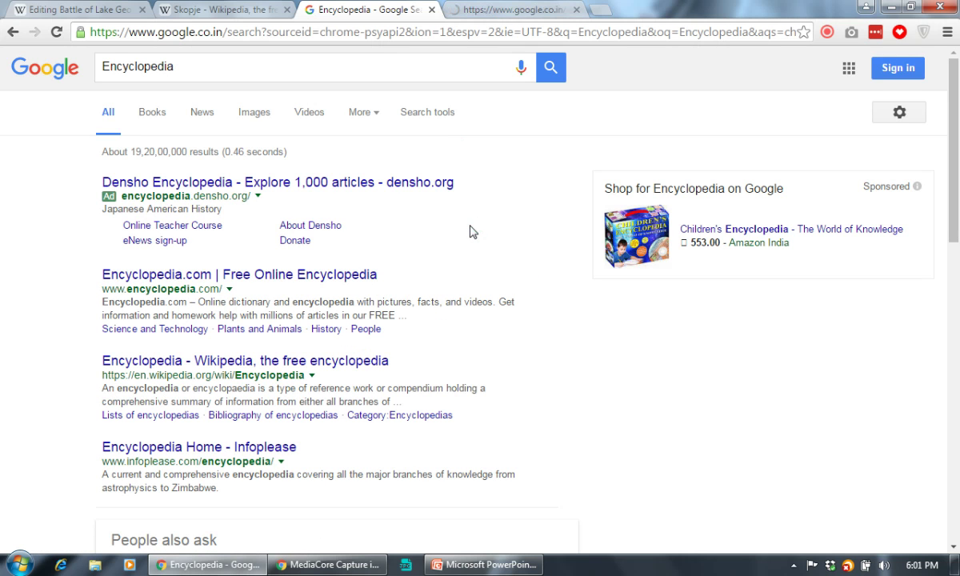
{"action": "right_click", "coordinate": [342, 360]}
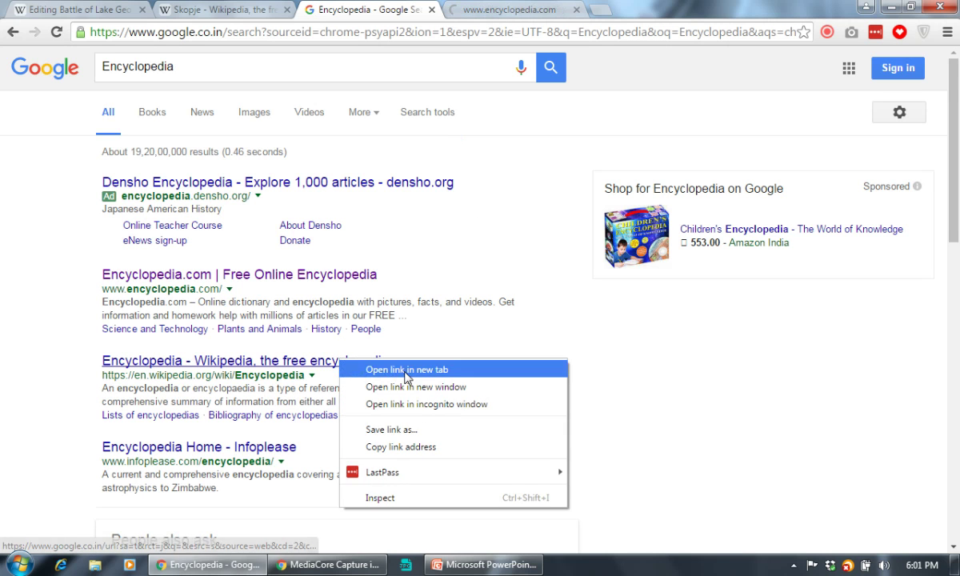
{"action": "left_click", "coordinate": [408, 370]}
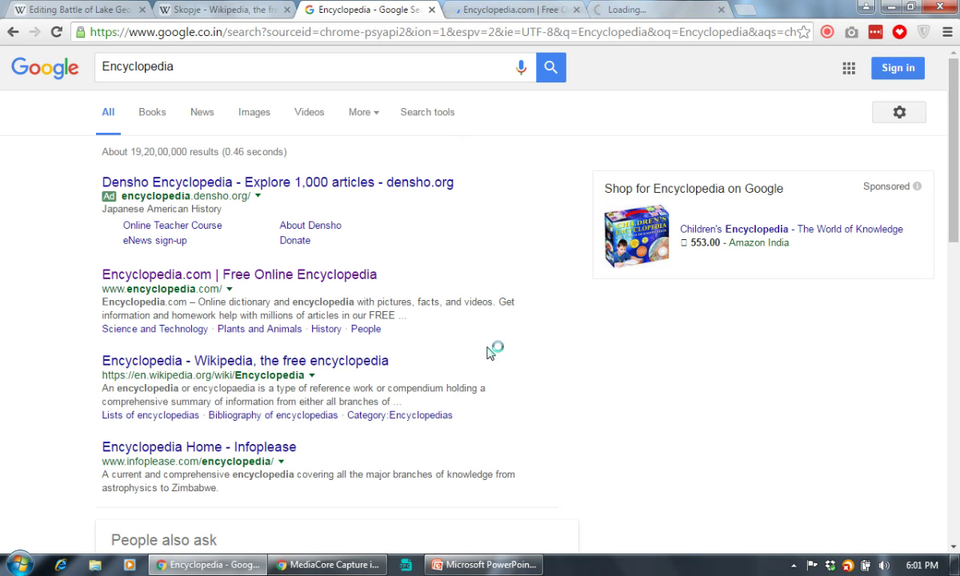
{"action": "right_click", "coordinate": [340, 357]}
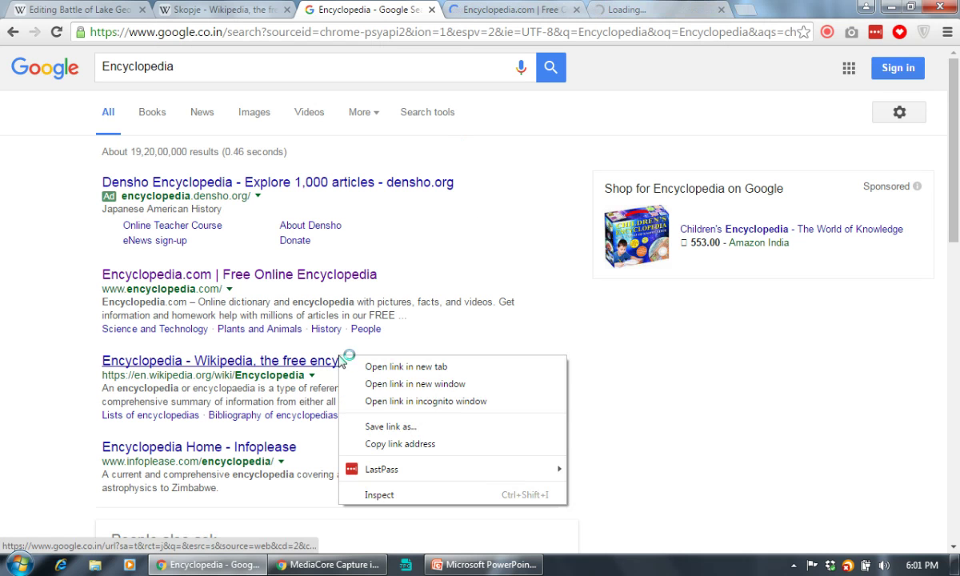
{"action": "right_click", "coordinate": [337, 361]}
{"action": "left_click", "coordinate": [368, 366]}
Step: View the Encyclopedia.com home page and look through its featured and other popular topics
{"action": "left_click", "coordinate": [485, 8]}
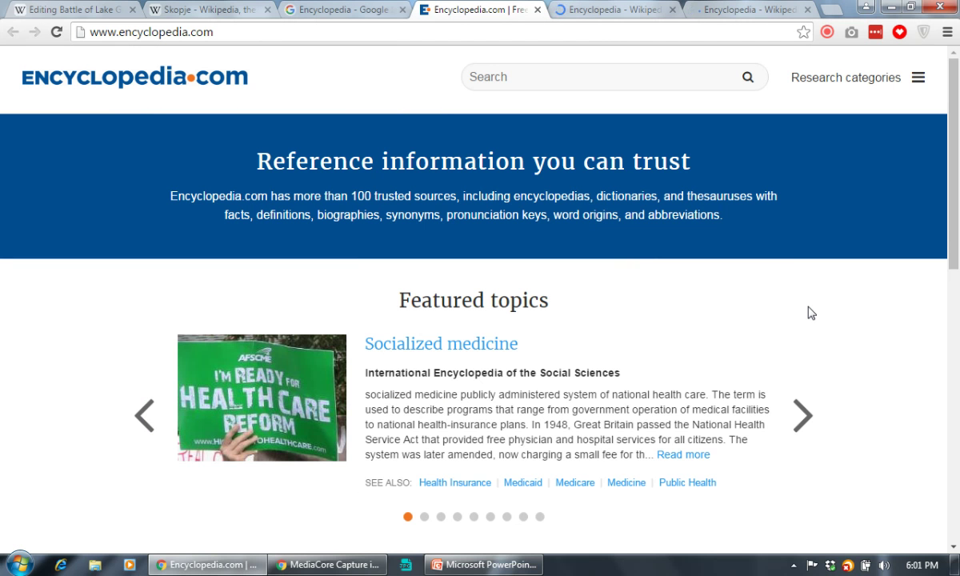
{"action": "scroll", "coordinate": [808, 312], "scroll_direction": "down", "scroll_amount": 5}
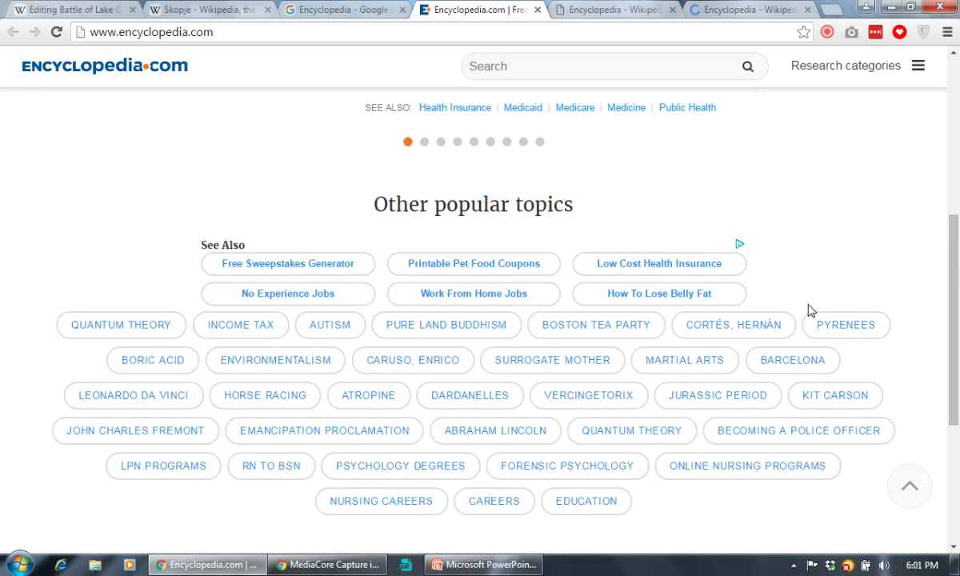
{"action": "scroll", "coordinate": [808, 311], "scroll_direction": "down", "scroll_amount": 3}
Step: View Wikipedia's Encyclopedia article, highlight "the free encyclopedia" under its title, and look over the introduction
{"action": "left_click", "coordinate": [606, 8]}
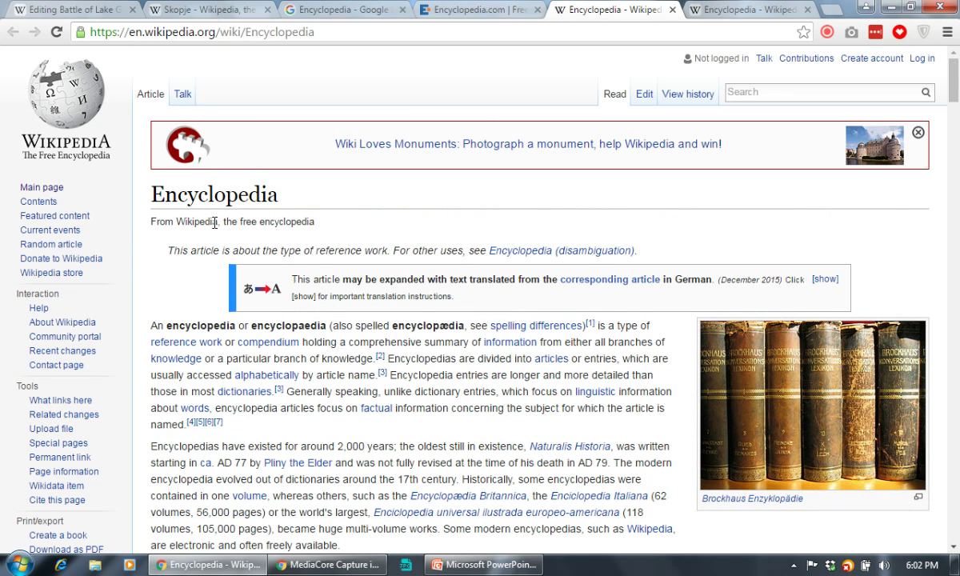
{"action": "left_click_drag", "start_coordinate": [226, 222], "coordinate": [322, 223]}
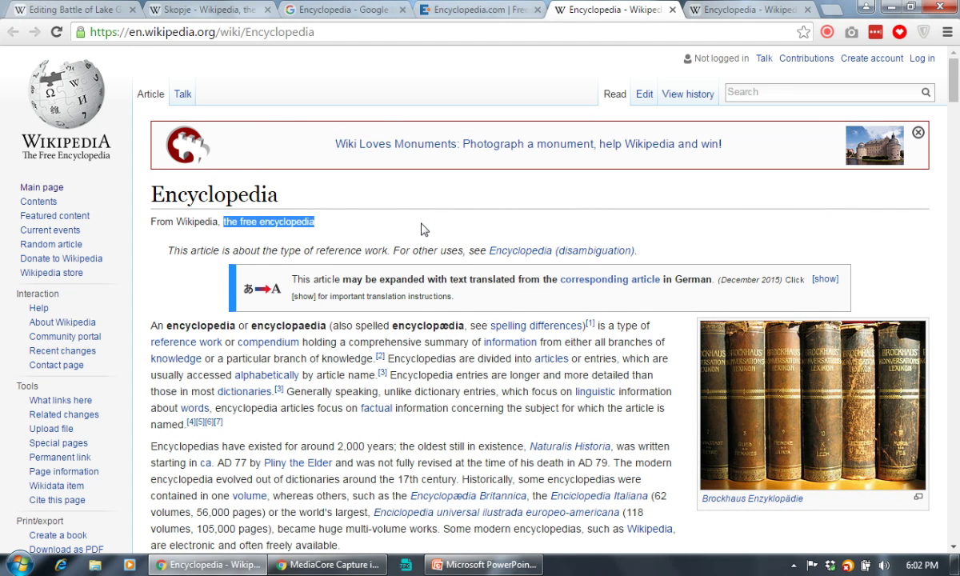
{"action": "scroll", "coordinate": [427, 251], "scroll_direction": "down", "scroll_amount": 2}
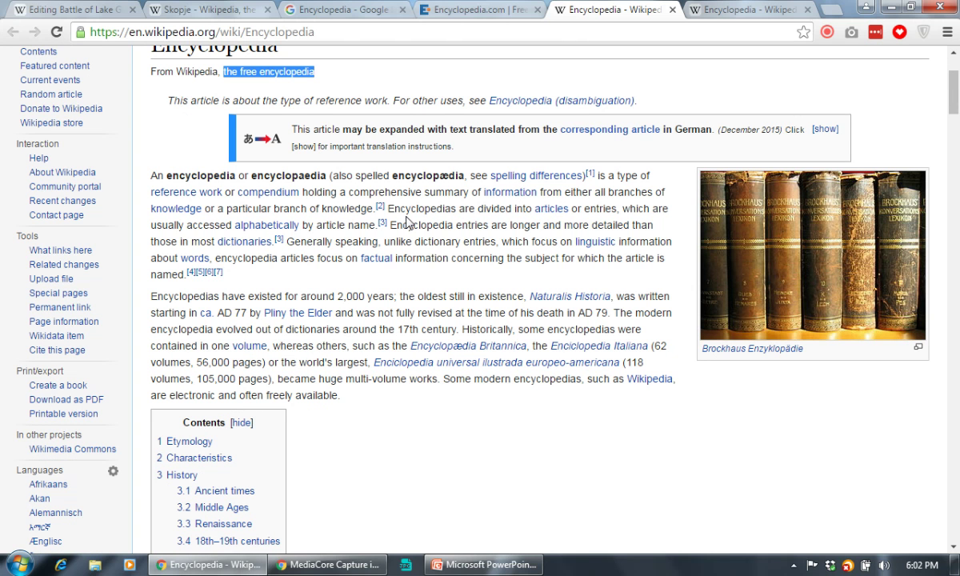
{"action": "scroll", "coordinate": [408, 222], "scroll_direction": "down", "scroll_amount": 1}
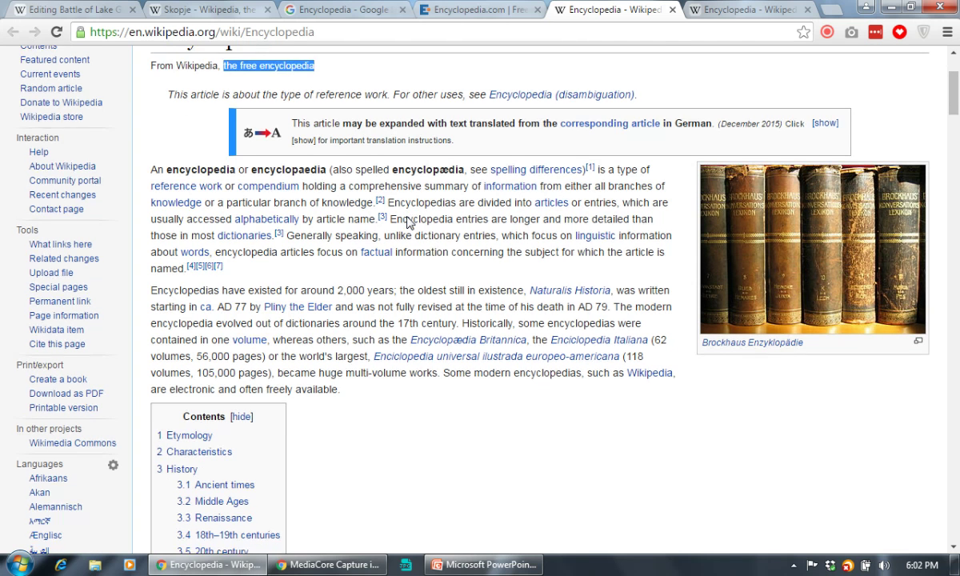
Step: Switch to the second copy of the Encyclopedia article and look through it to the Characteristics section
{"action": "left_click", "coordinate": [720, 9]}
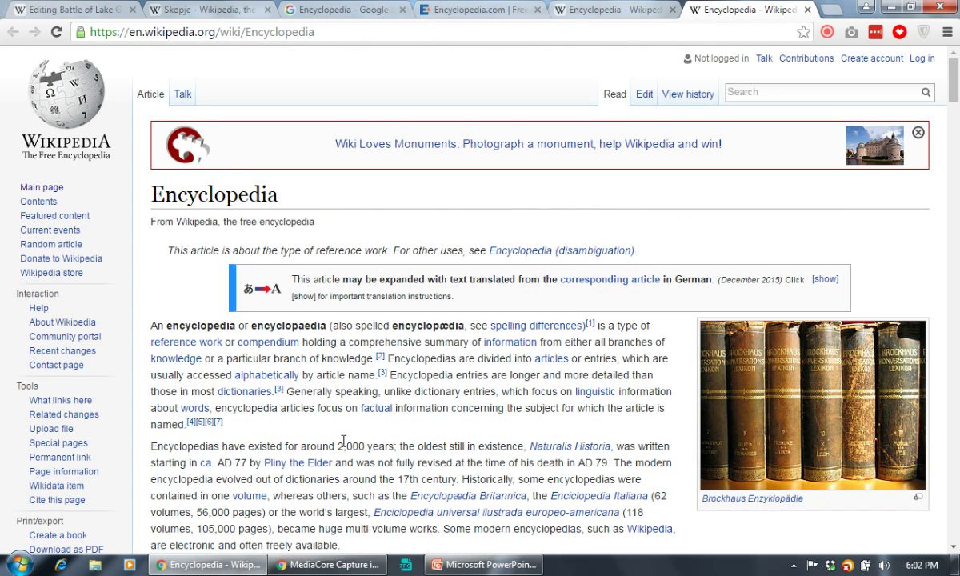
{"action": "scroll", "coordinate": [343, 441], "scroll_direction": "down", "scroll_amount": 1}
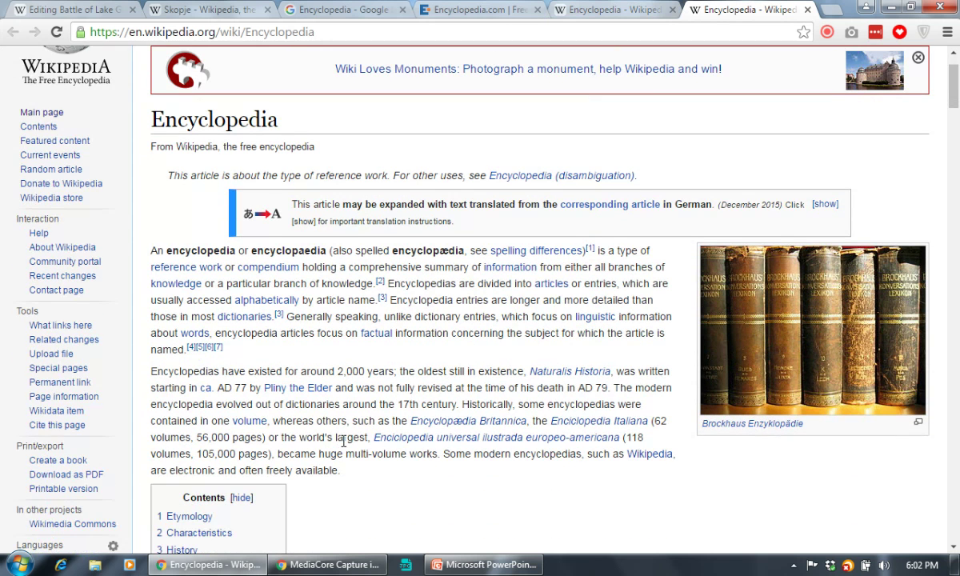
{"action": "scroll", "coordinate": [345, 439], "scroll_direction": "down", "scroll_amount": 5}
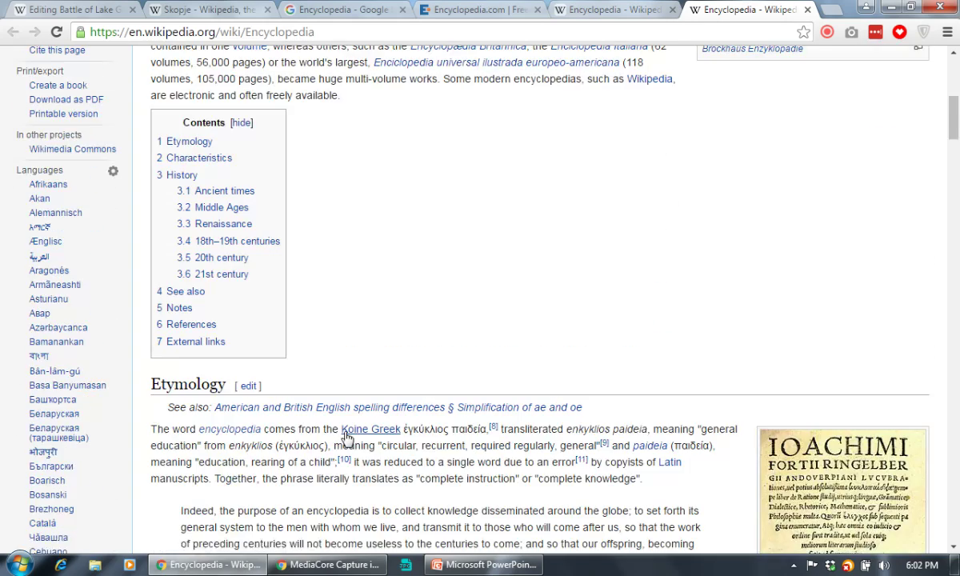
{"action": "scroll", "coordinate": [349, 436], "scroll_direction": "down", "scroll_amount": 2}
{"action": "scroll", "coordinate": [348, 438], "scroll_direction": "down", "scroll_amount": 15}
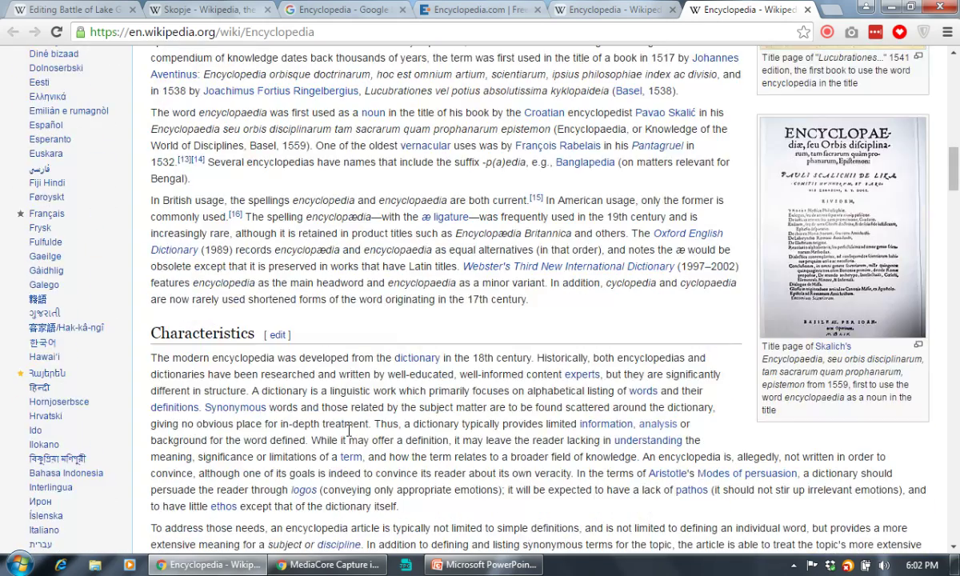
Step: Switch to PowerPoint, resume the slide show from the Developing Community slide, and advance to the General Tips slide
{"action": "left_click", "coordinate": [454, 567]}
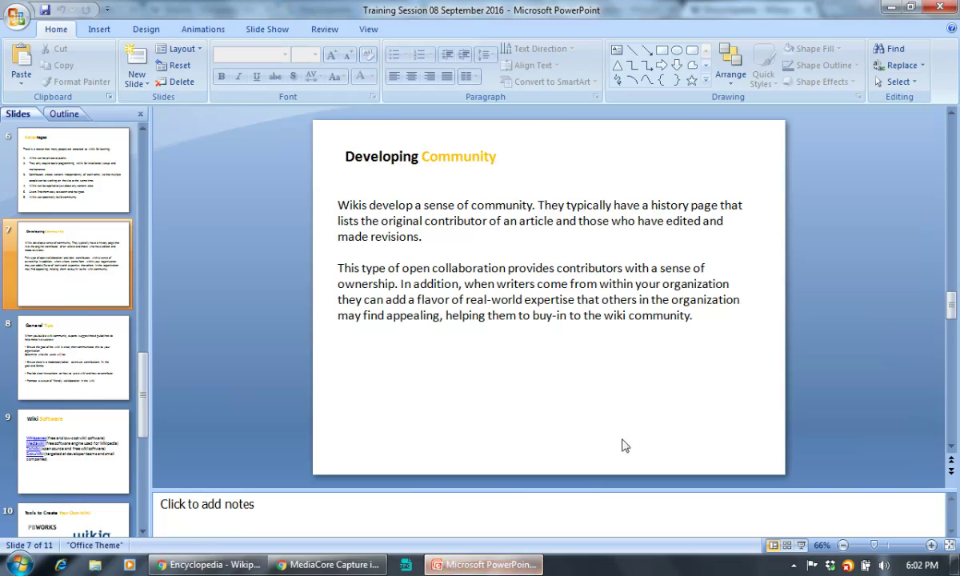
{"action": "left_click", "coordinate": [750, 517]}
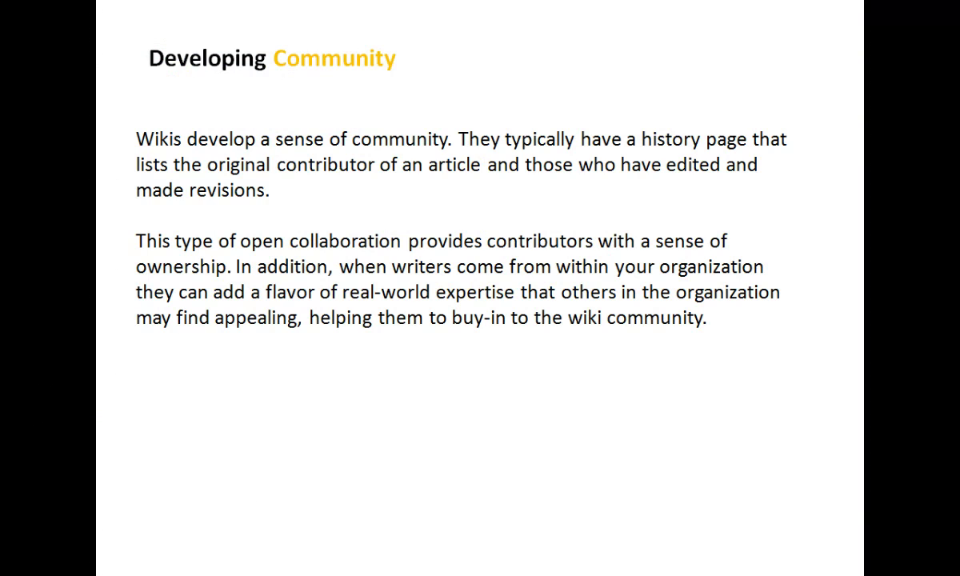
{"action": "left_click", "coordinate": [448, 392]}
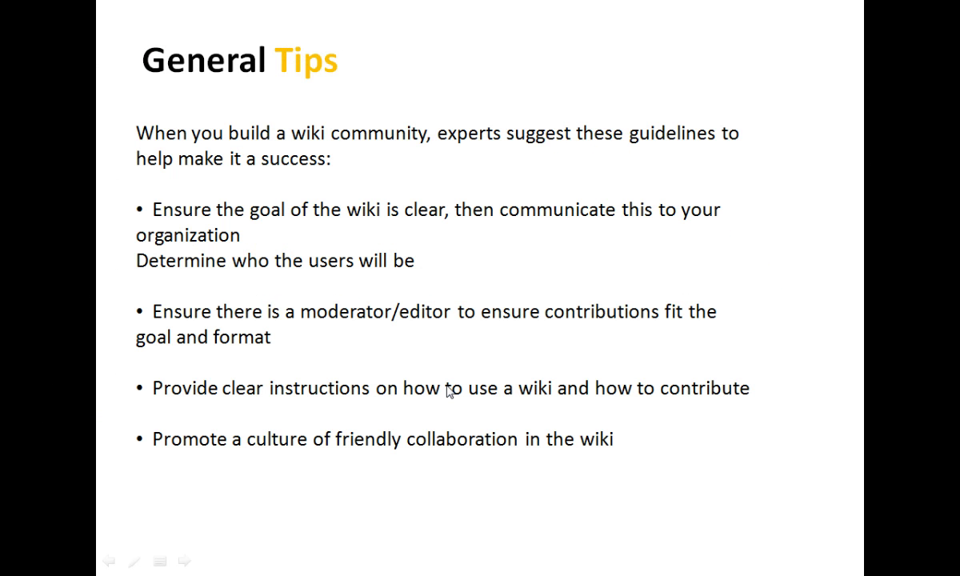